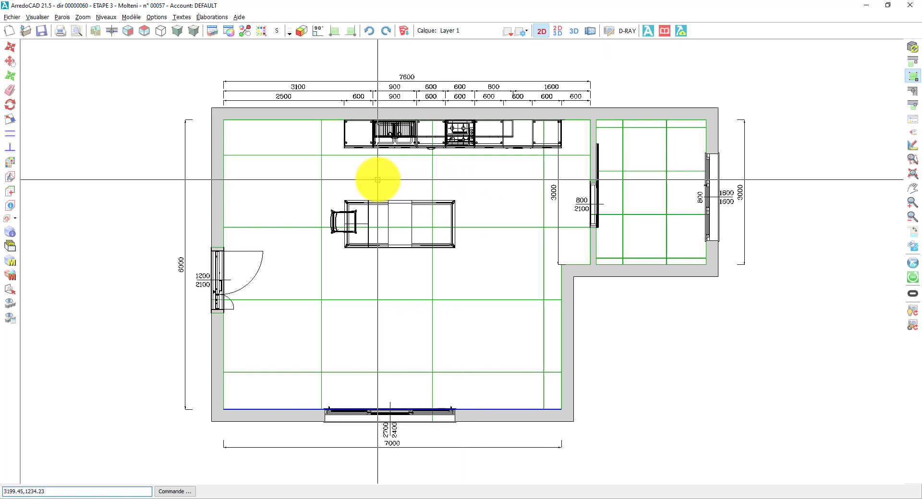
Select the long kitchen wall in the plan and display its front elevation
left_click(111, 30)
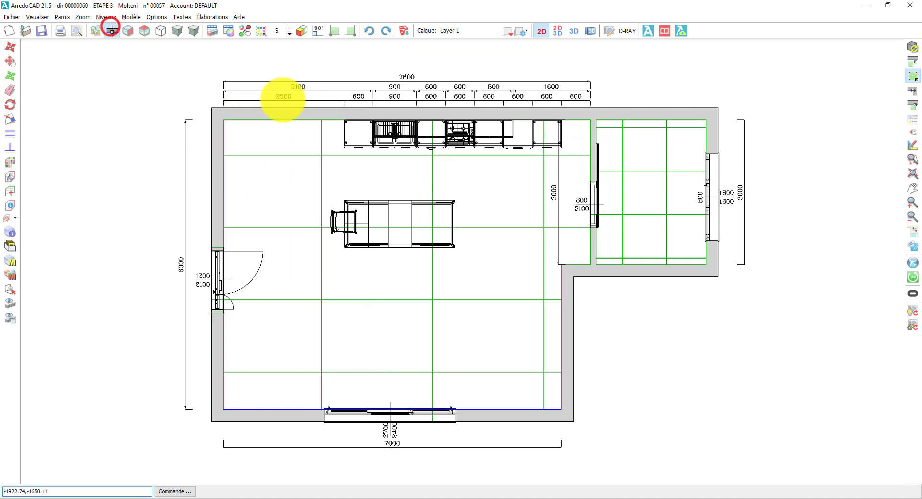
left_click(316, 119)
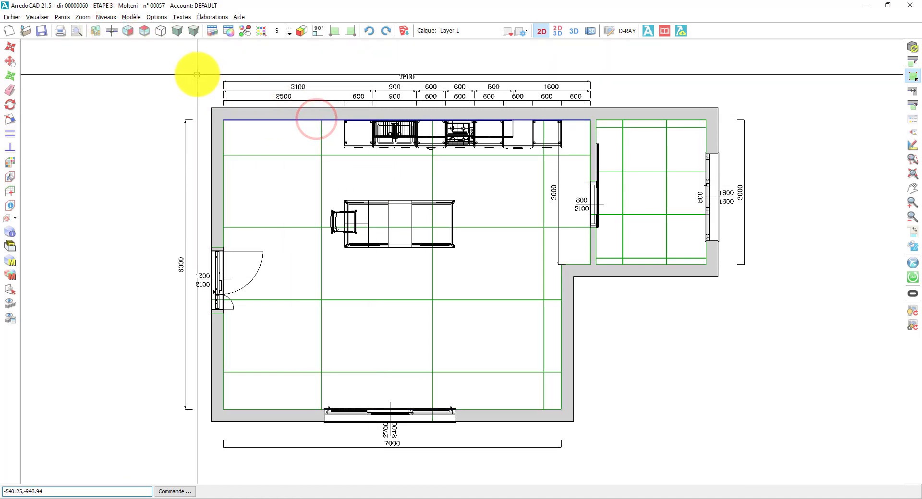
left_click(129, 35)
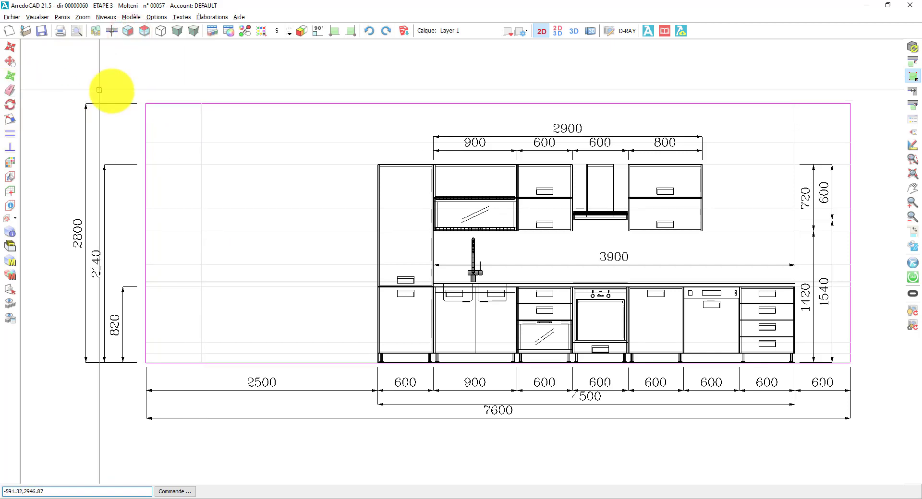
Delete the 600 mm wall cabinet between the 900 mm wall cabinet and the extractor hood
left_click(551, 198)
key("Delete")
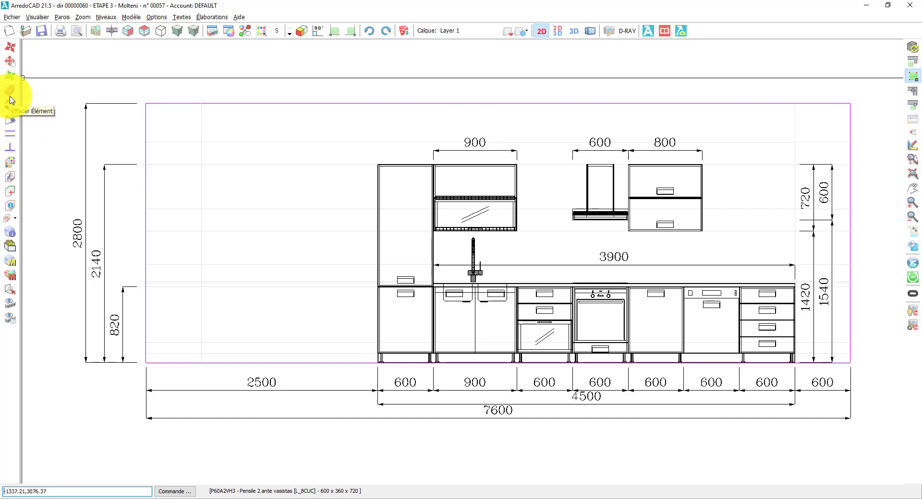
right_click(303, 210)
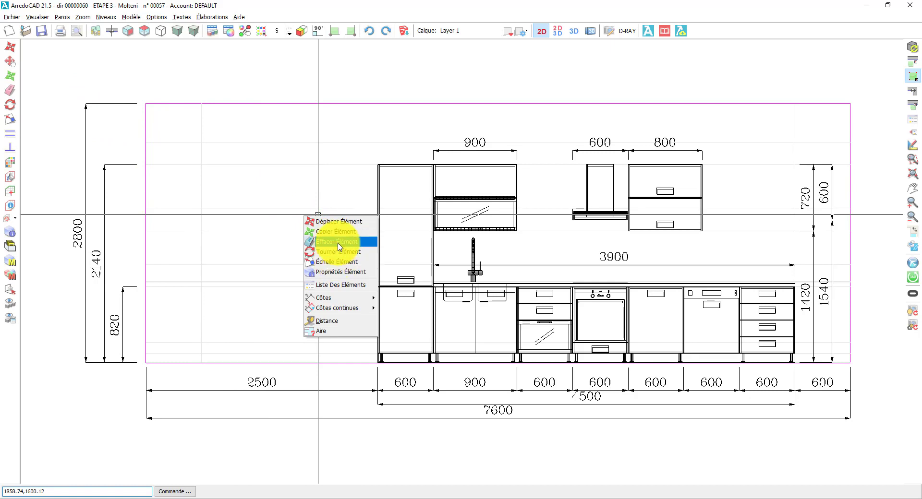
left_click(339, 197)
left_click(412, 226)
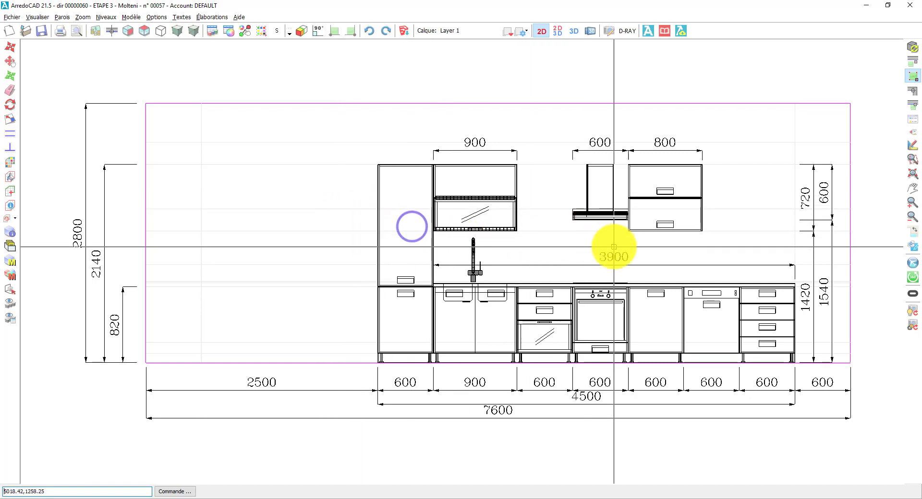
Scale the 800 mm wall cabinet beside the hood from its lower outer corner to a width of 600 mm
left_click(673, 225)
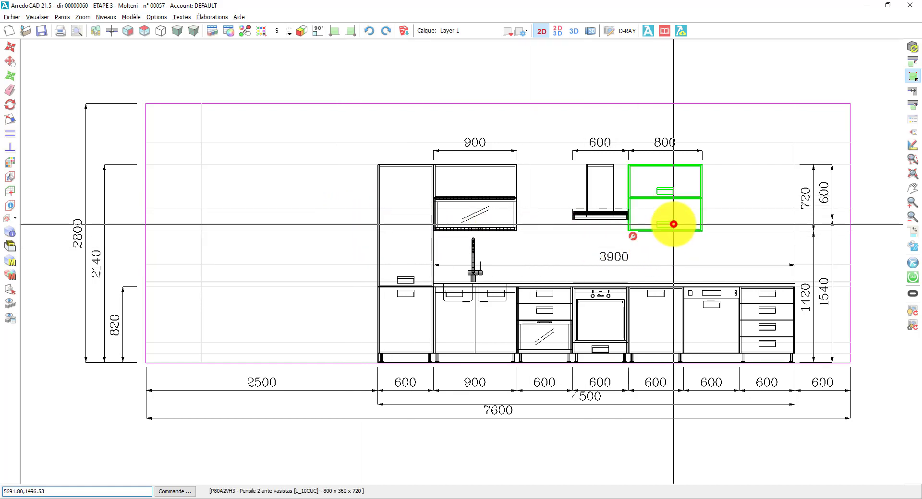
left_click(659, 247)
right_click(660, 247)
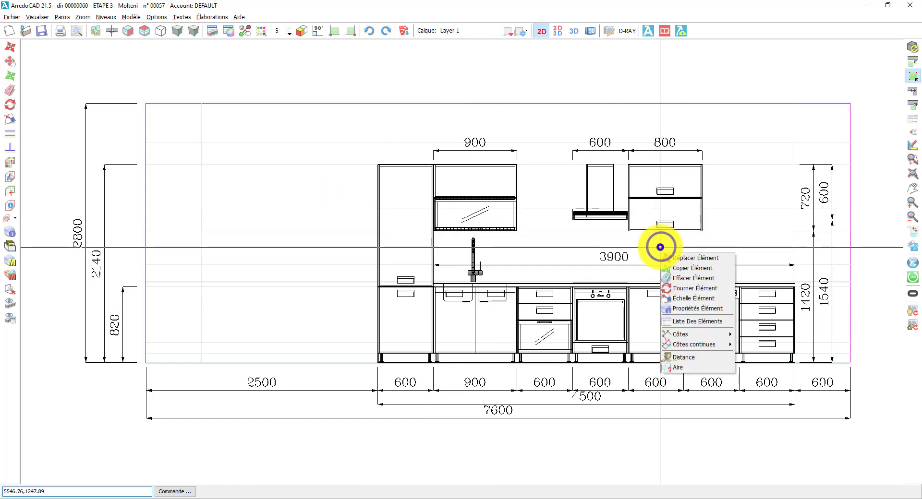
left_click(697, 298)
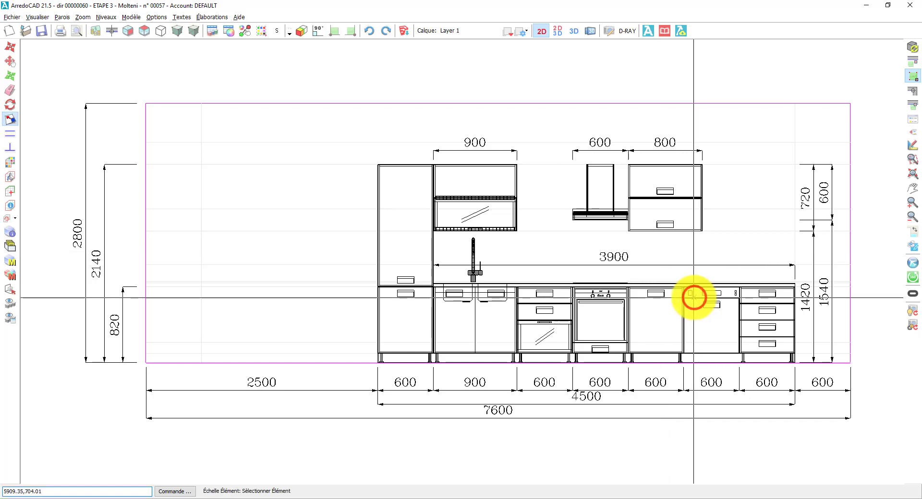
left_click(672, 230)
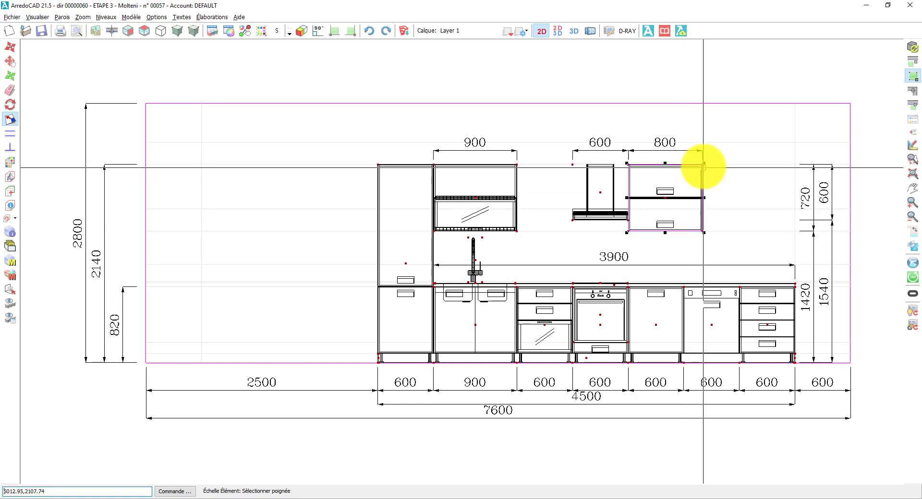
left_click(703, 232)
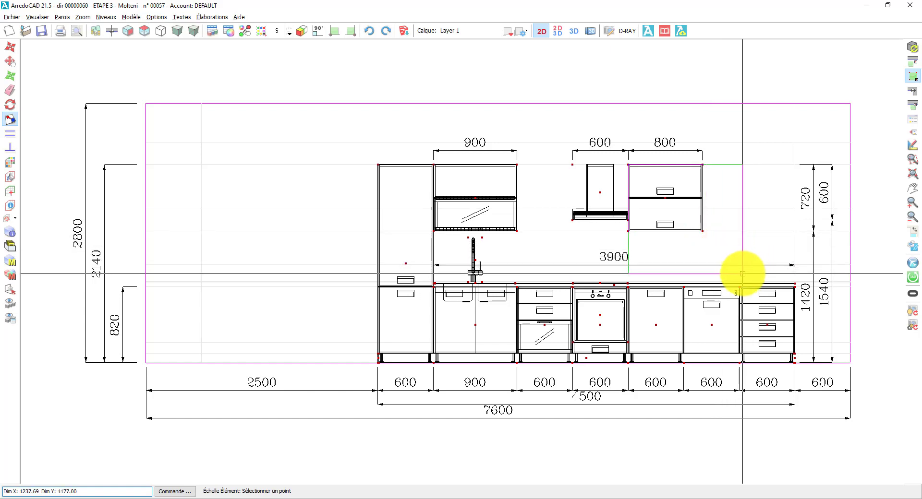
left_click(694, 252)
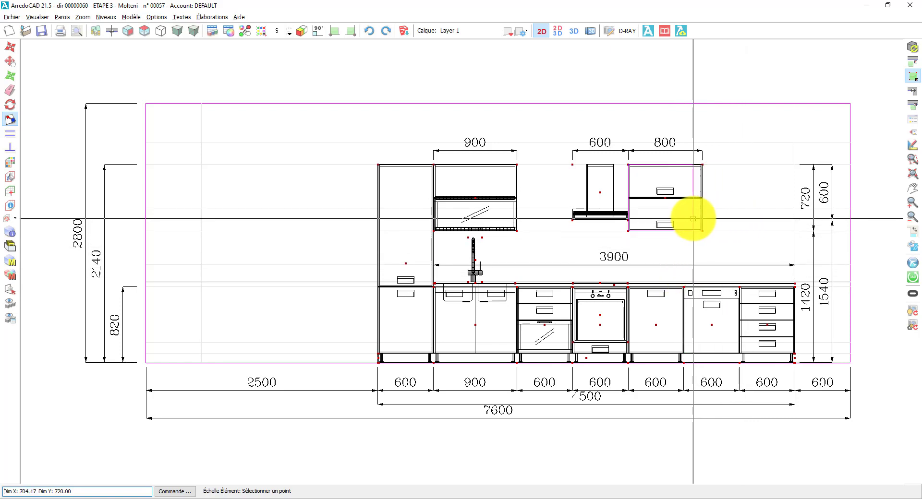
left_click(681, 288)
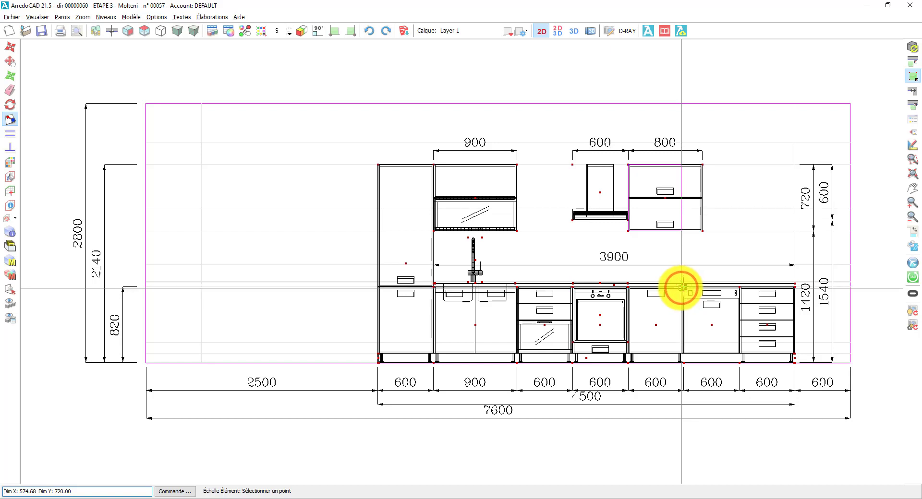
left_click(680, 288)
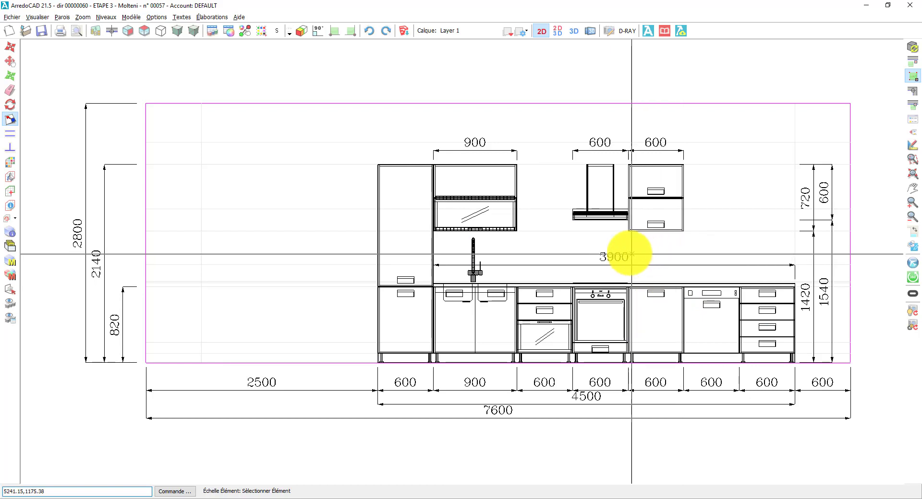
right_click(93, 128)
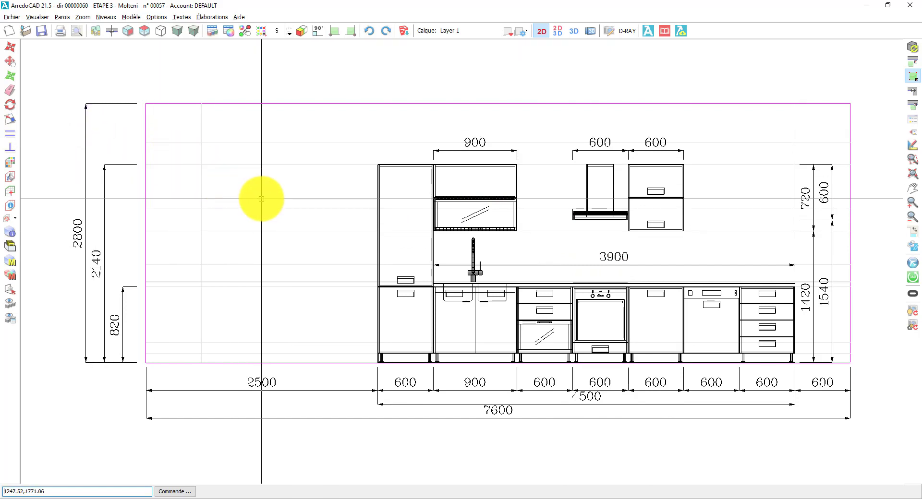
Return to the floor plan and set the dining table's X dimension to 2000 mm in its object data
left_click(144, 31)
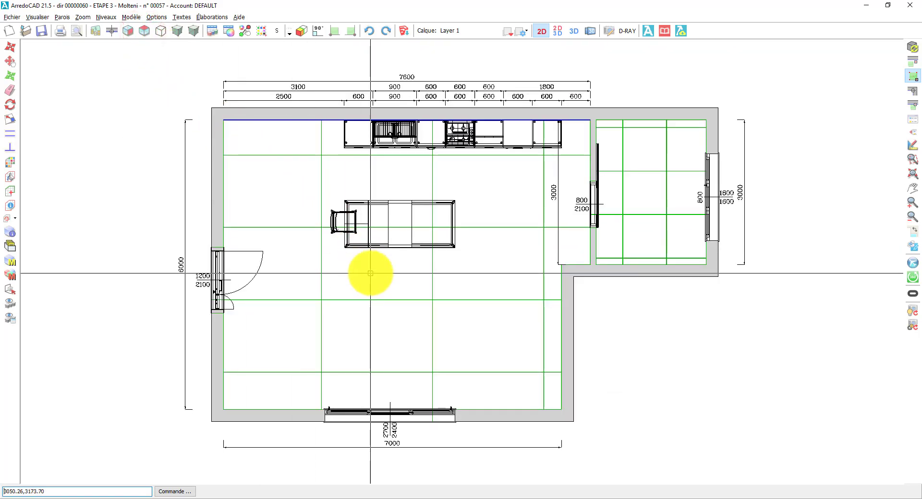
left_click(423, 247)
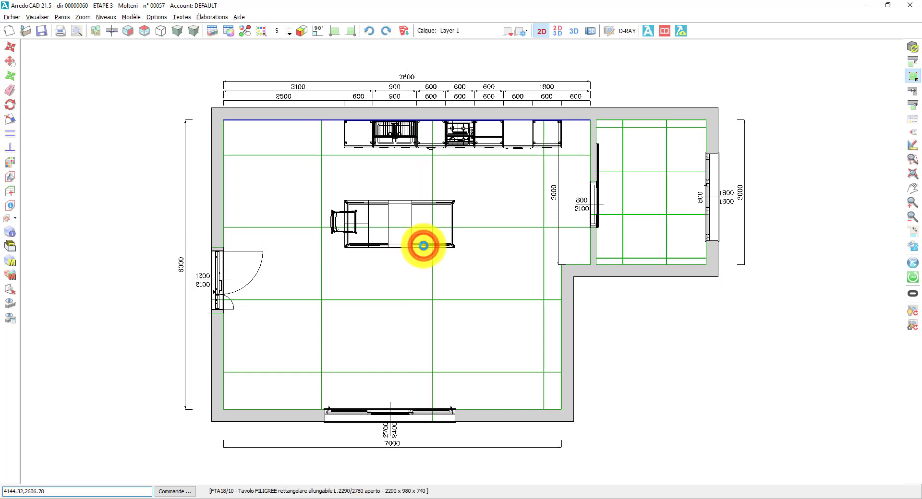
double_click(422, 246)
left_click_drag(411, 116, 538, 124)
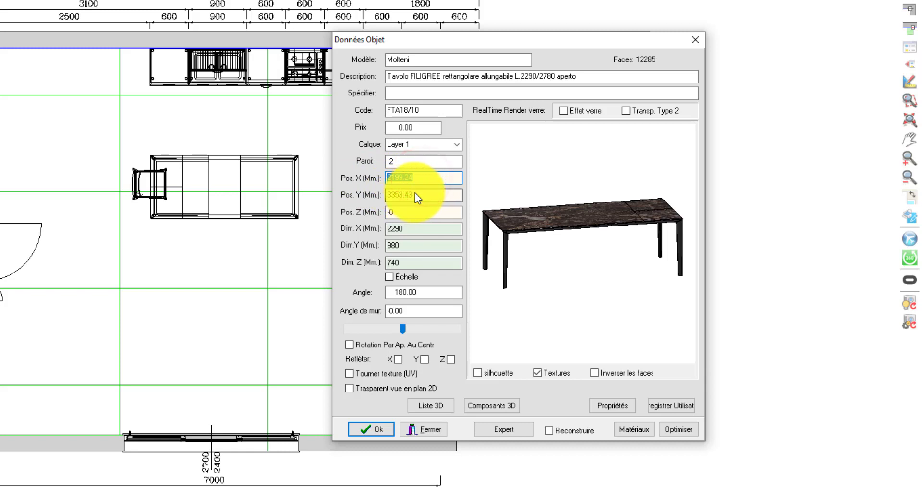
left_click_drag(414, 194, 409, 229)
left_click(404, 228)
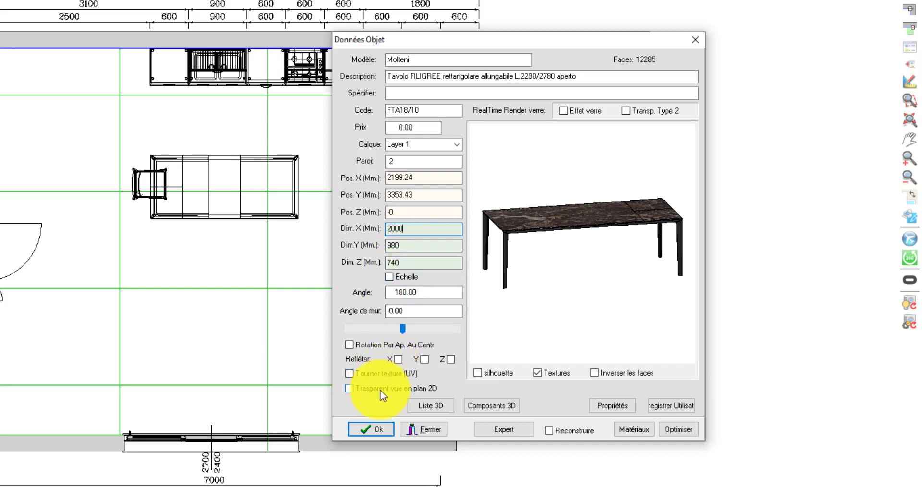
left_click(376, 430)
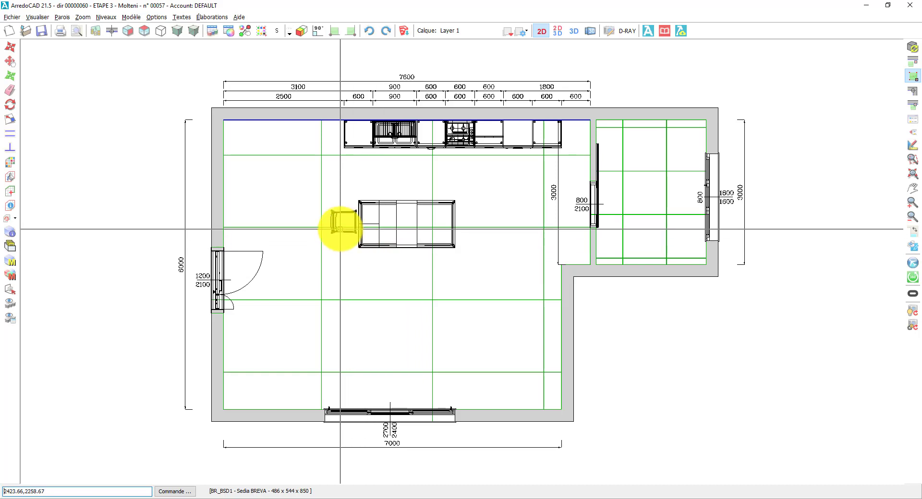
Move the chair from its centre point straight down in the plan with 90° orthogonal constraint enabled
right_click(310, 208)
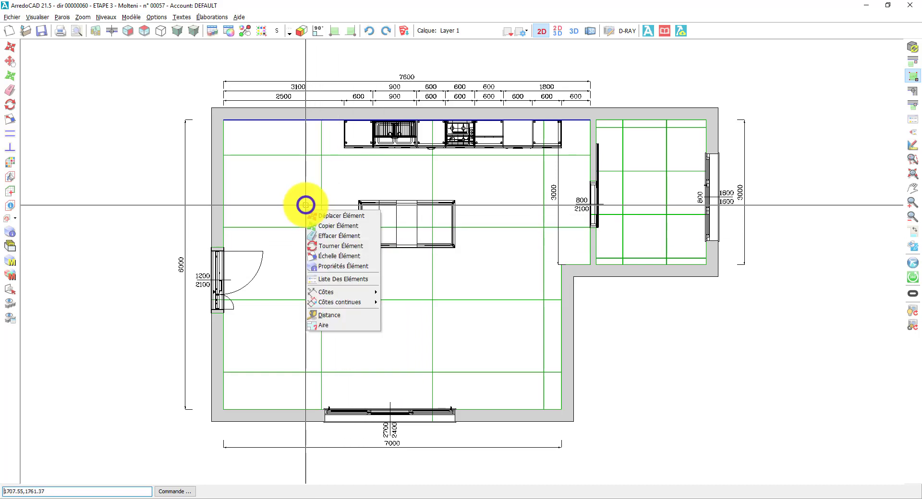
left_click(342, 216)
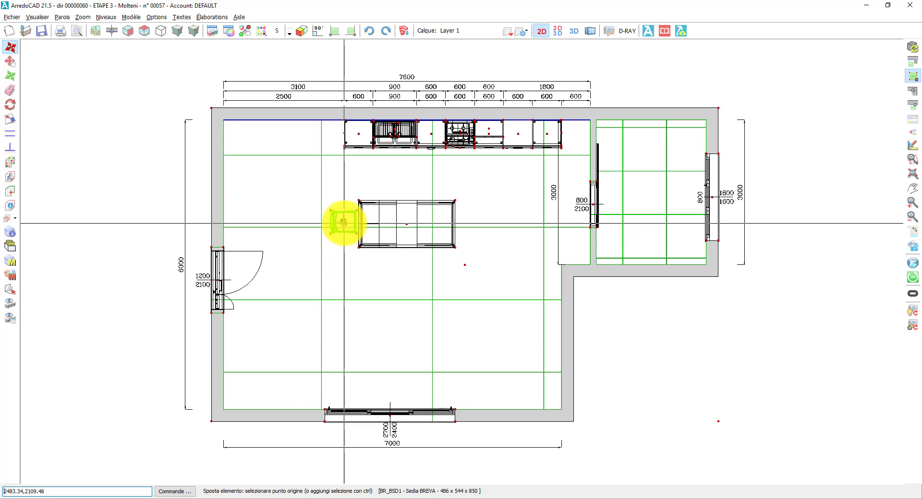
left_click(343, 223)
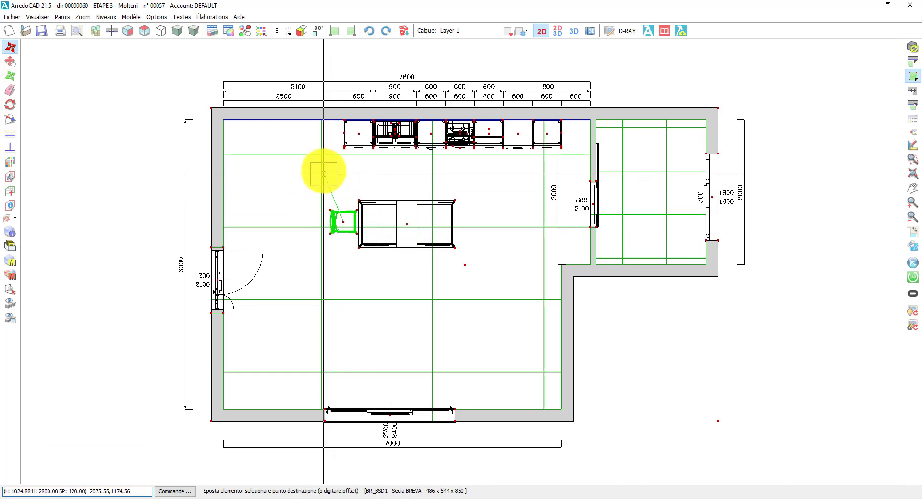
left_click(317, 30)
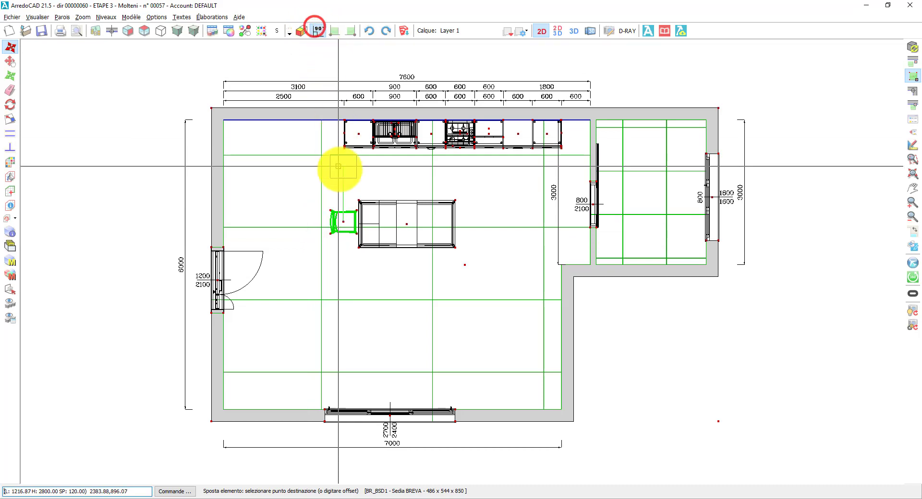
left_click(345, 252)
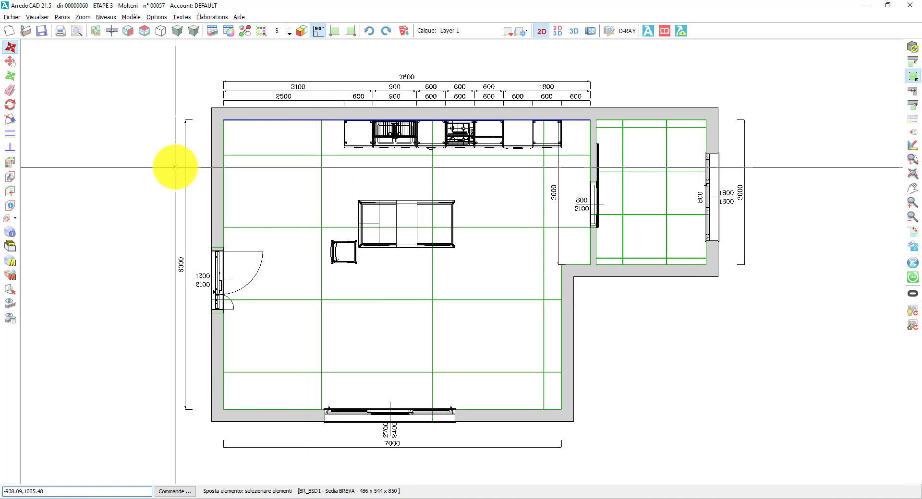
Move the chair 300 mm straight back up in the plan from its centre point
left_click(9, 51)
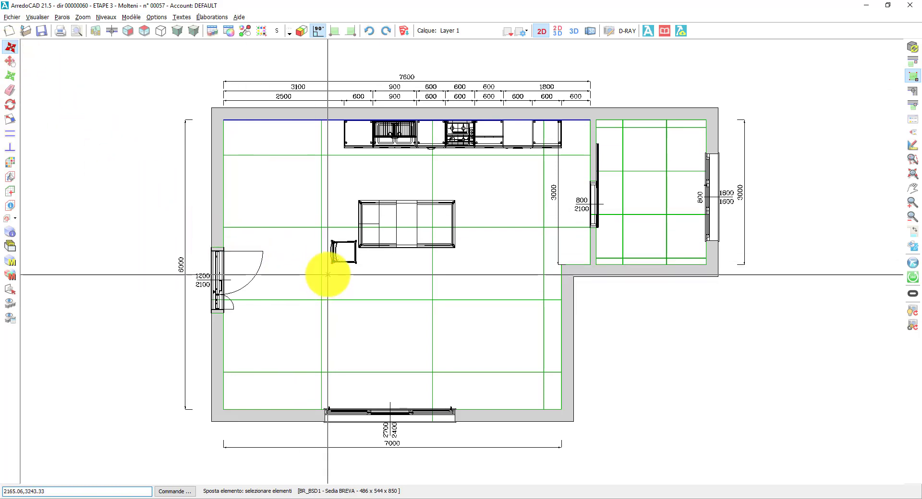
left_click(338, 252)
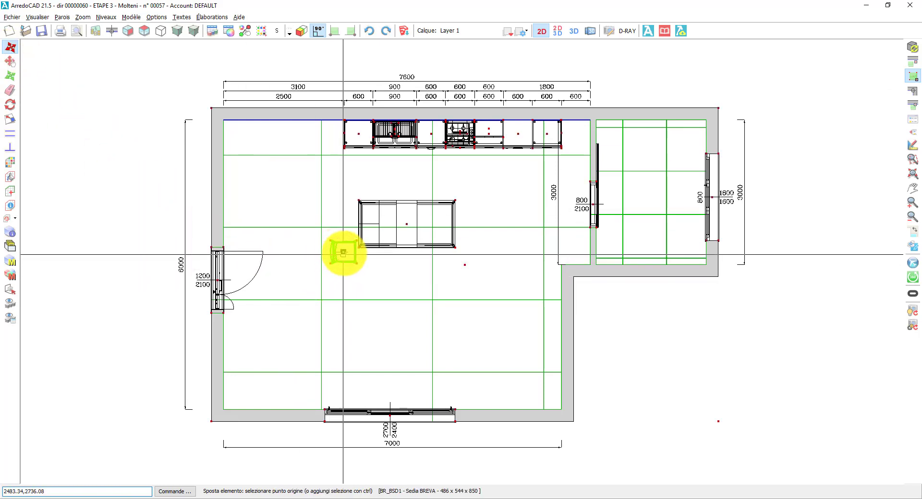
left_click(341, 253)
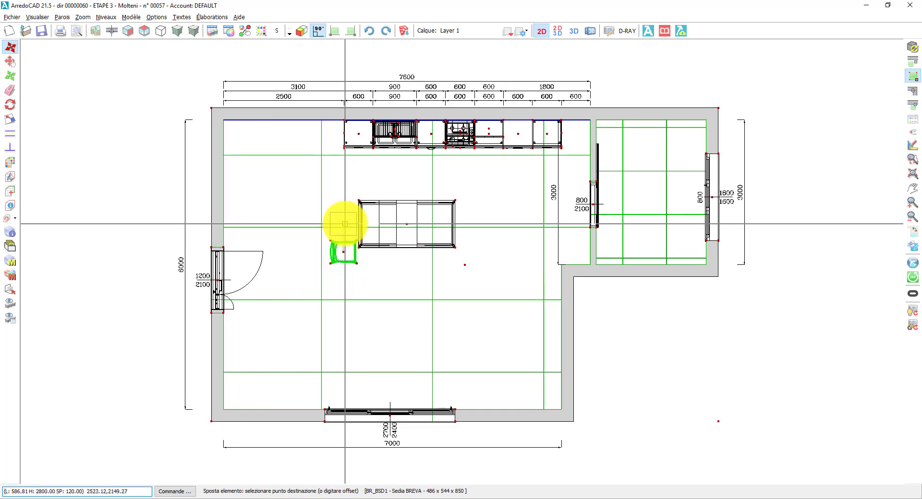
type("3")
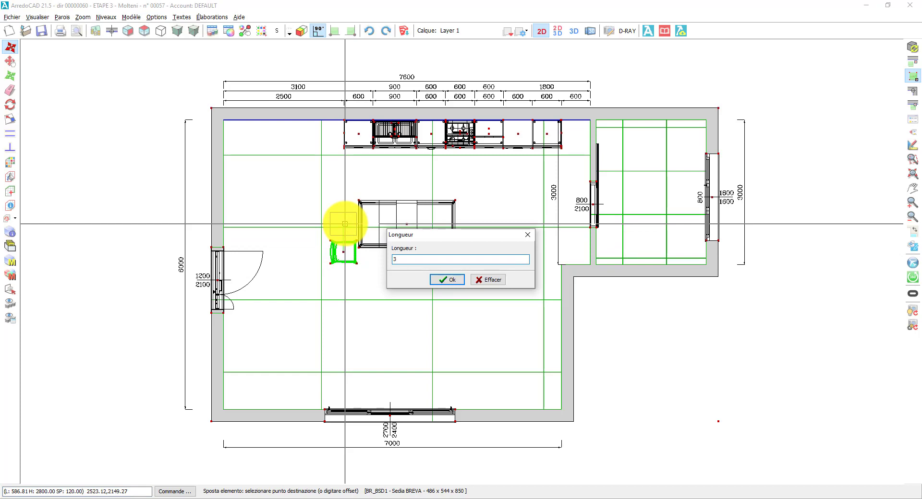
type("00")
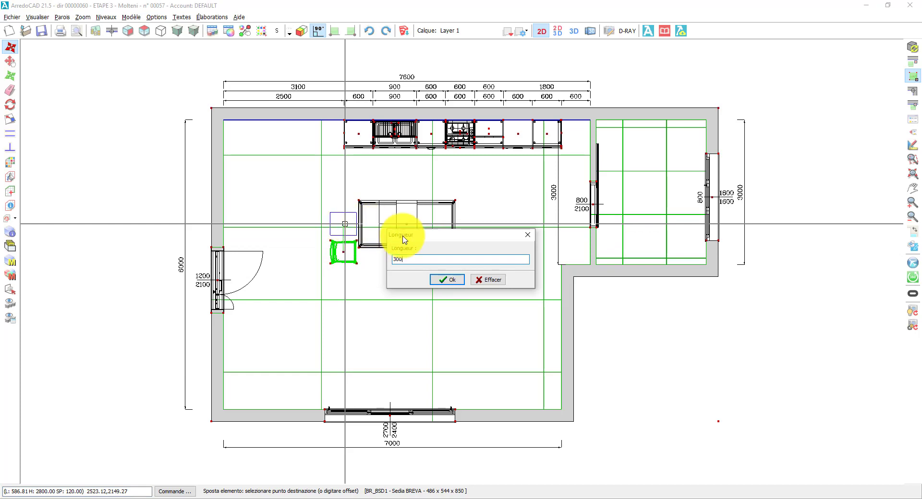
left_click(438, 280)
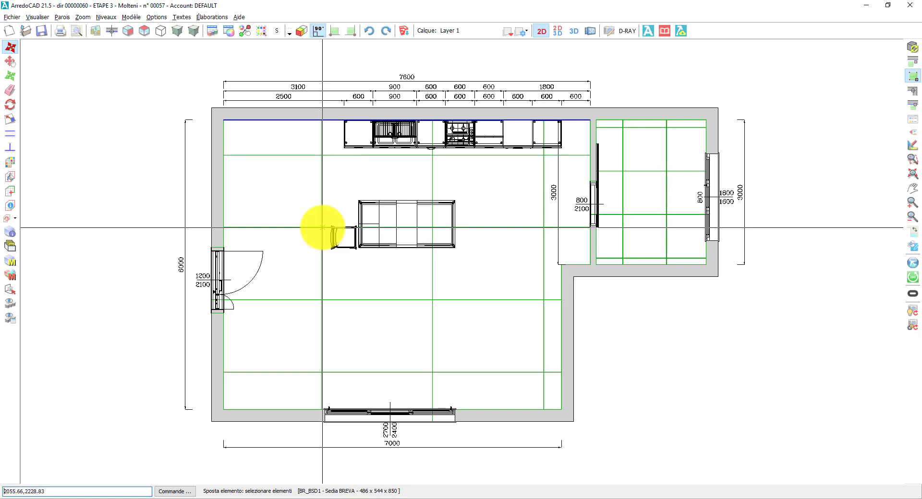
left_click(338, 194)
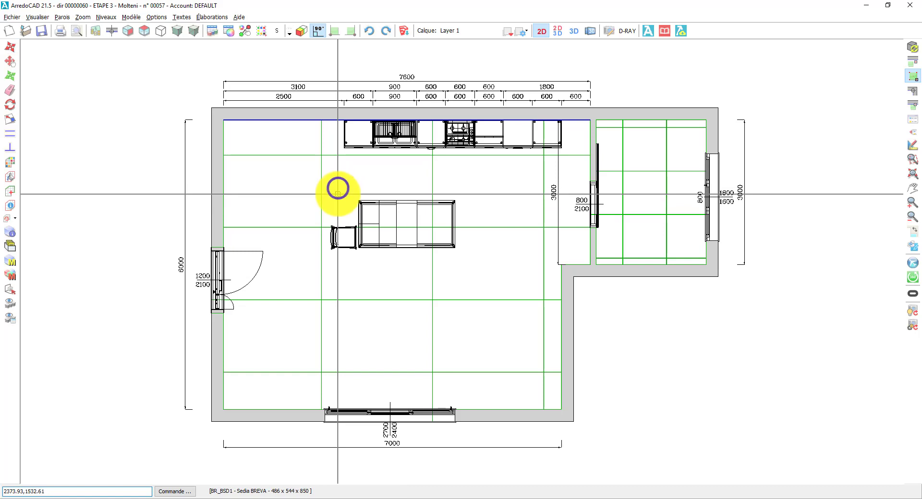
Move the dining table by its upper-left corner onto the front corner of the leftmost kitchen unit with the 90° orthogonal constraint disabled
right_click(338, 194)
left_click(351, 202)
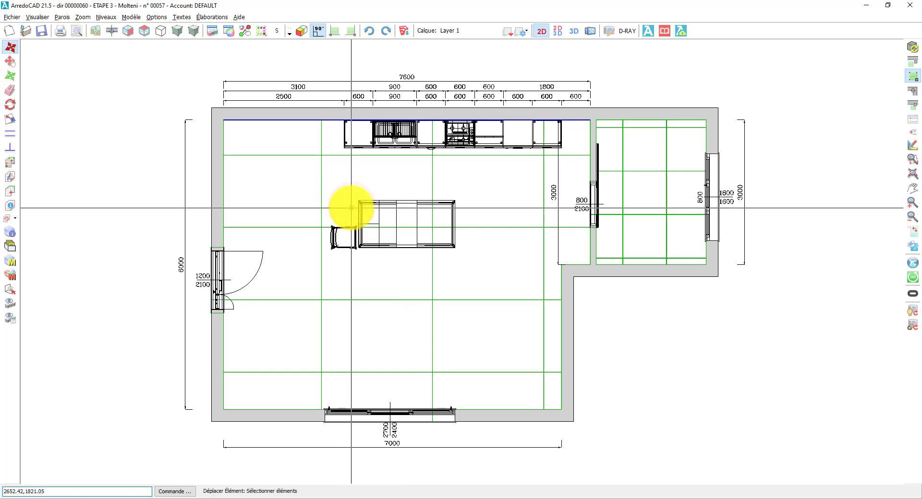
left_click(363, 199)
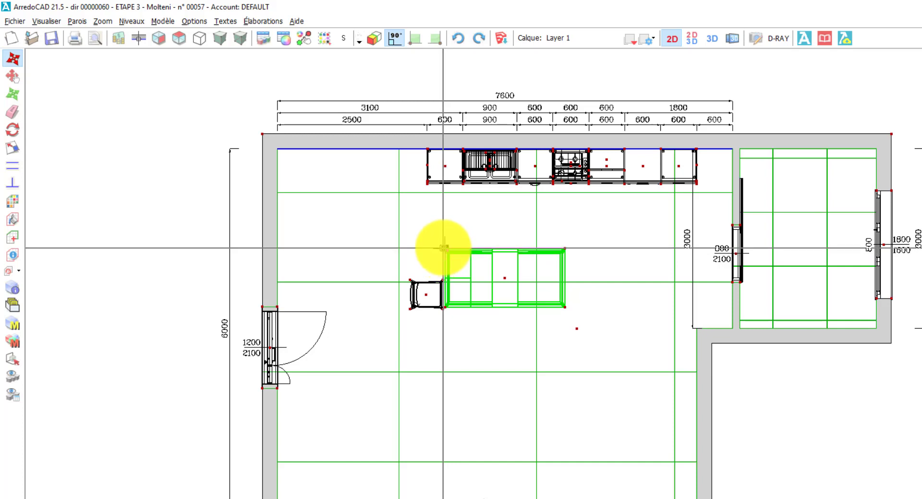
left_click(442, 248)
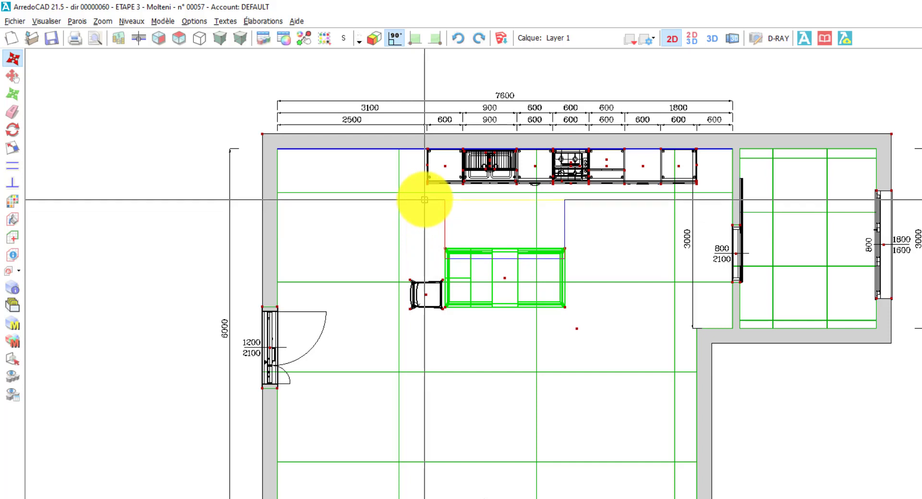
left_click(394, 38)
scroll(418, 194, "up", 5)
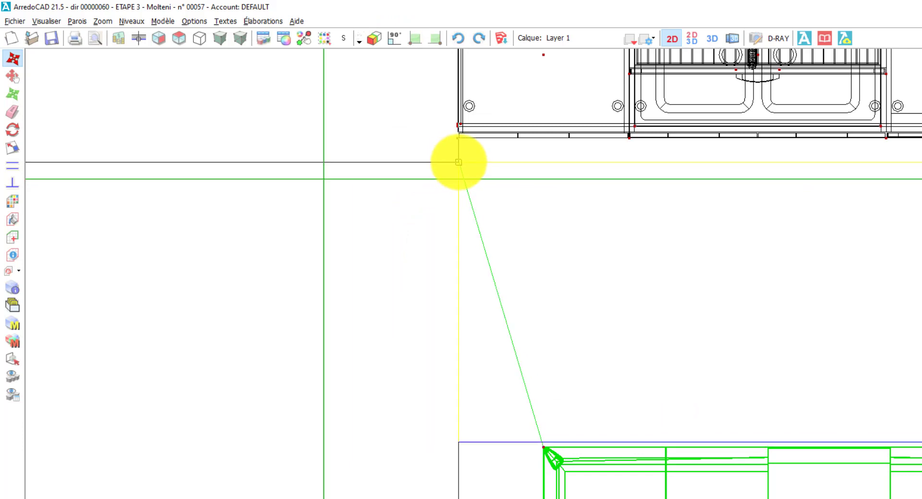
left_click(459, 137)
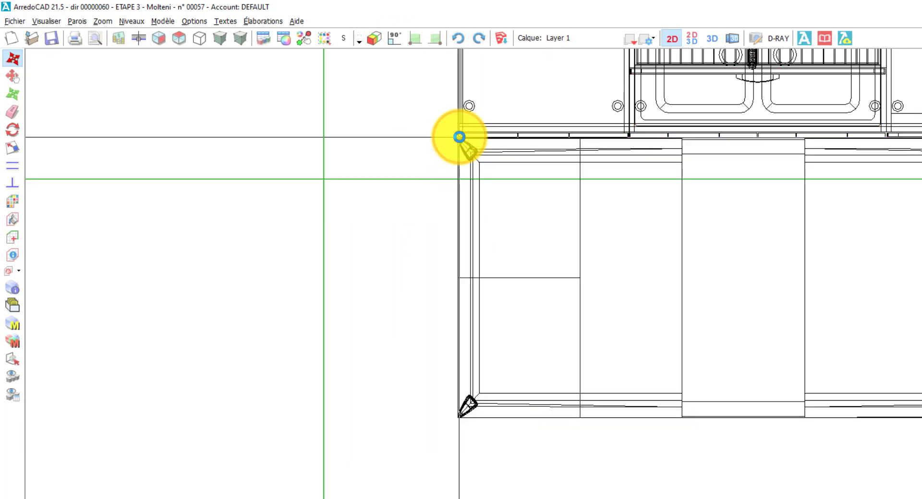
Move the chair by its centre point to the middle of the dining table's left short side
scroll(659, 362, "down", 5)
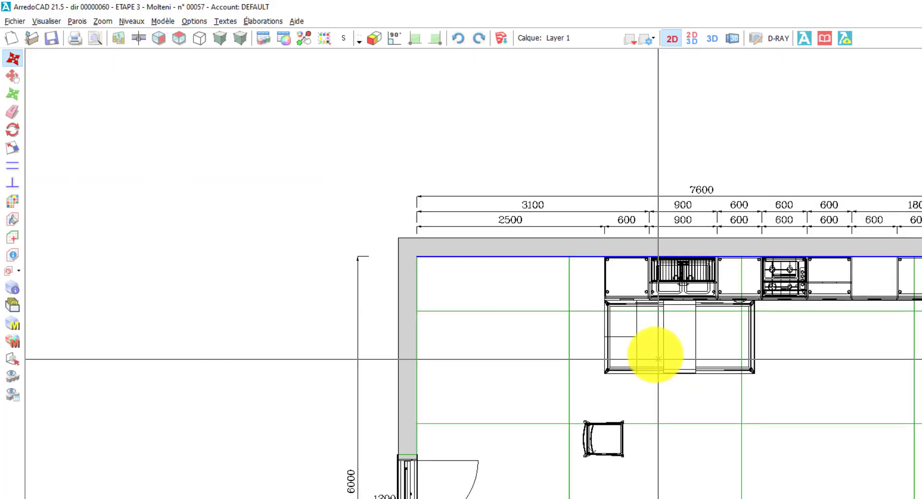
scroll(572, 253, "up", 2)
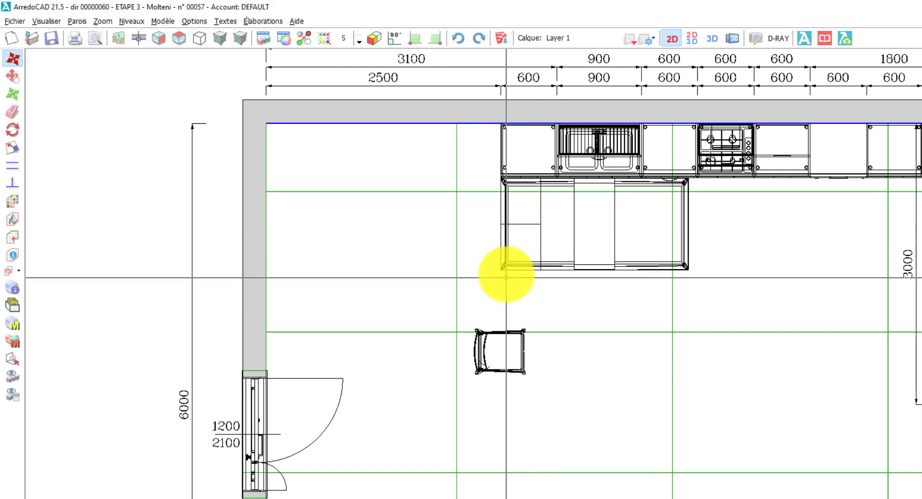
left_click(502, 331)
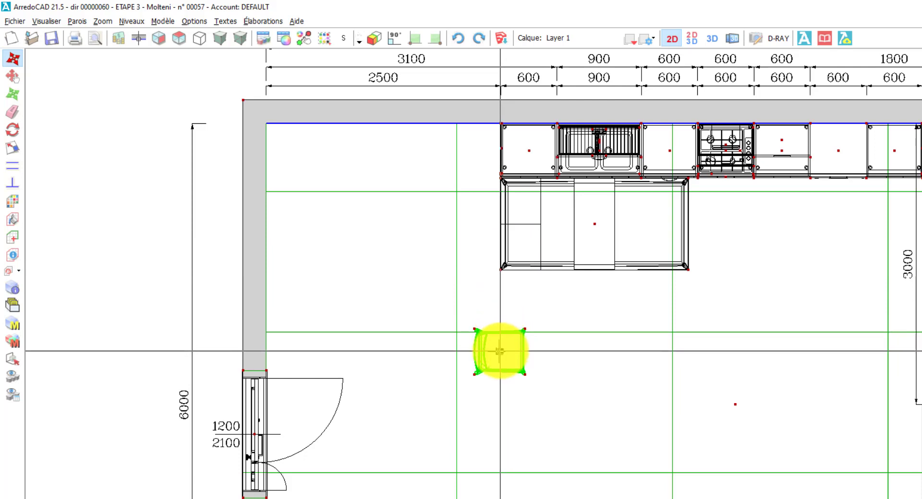
left_click(500, 351)
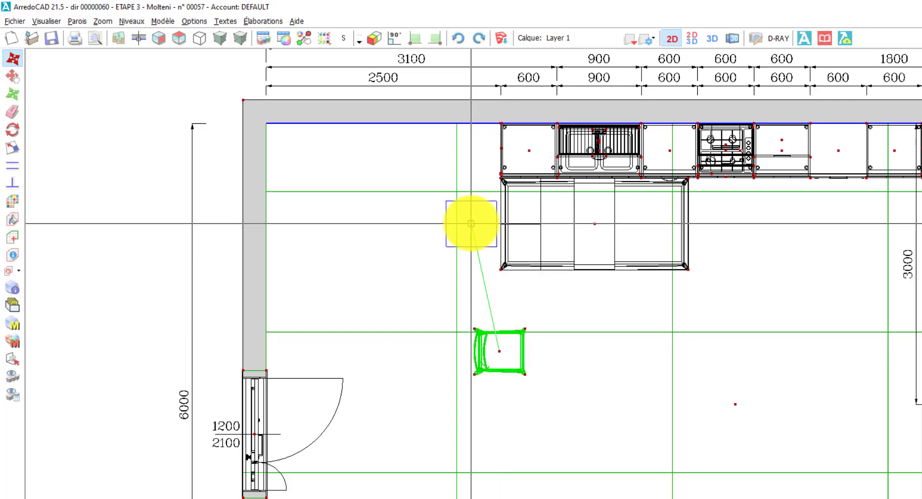
left_click(496, 221)
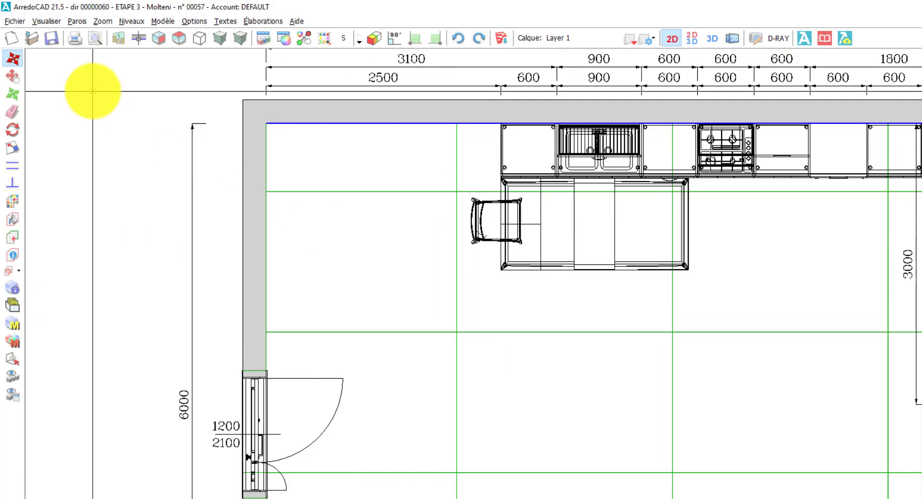
left_click(73, 80)
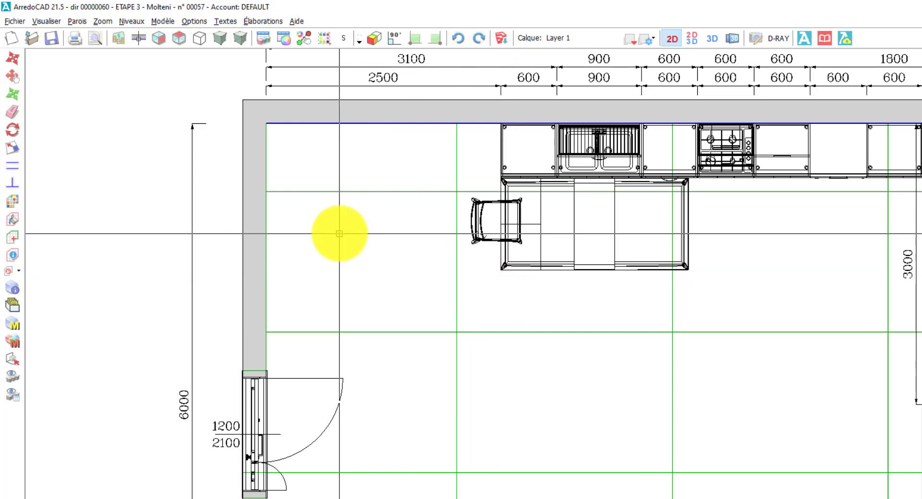
Select the chair and dining table together and move them by the table's centre point into the open floor away from the cabinets
left_click_drag(470, 211, 515, 264)
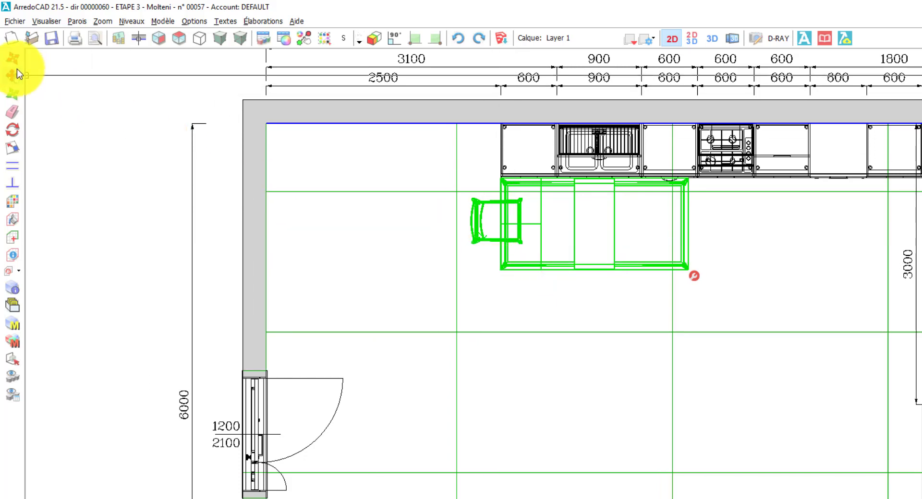
left_click(13, 58)
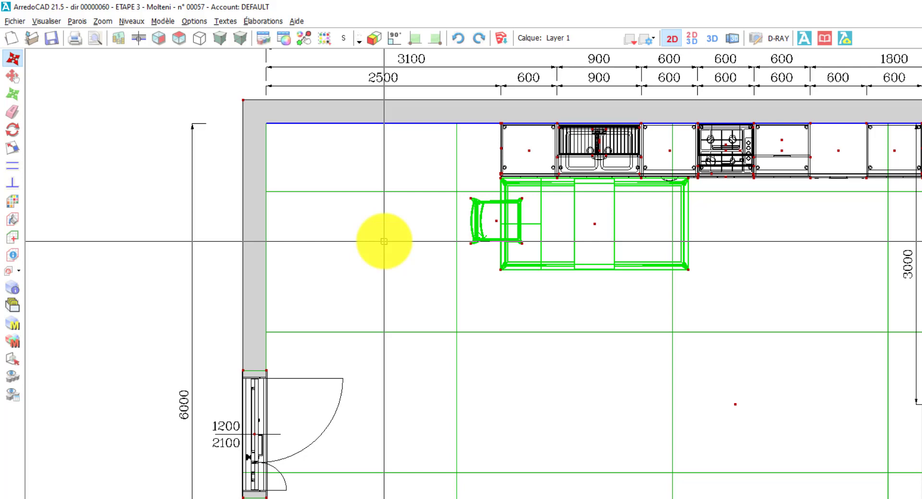
left_click(595, 225)
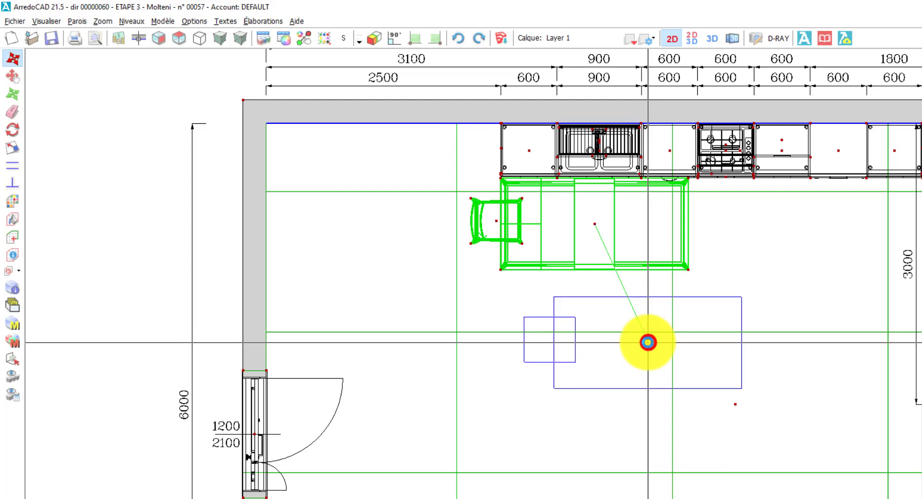
left_click(647, 343)
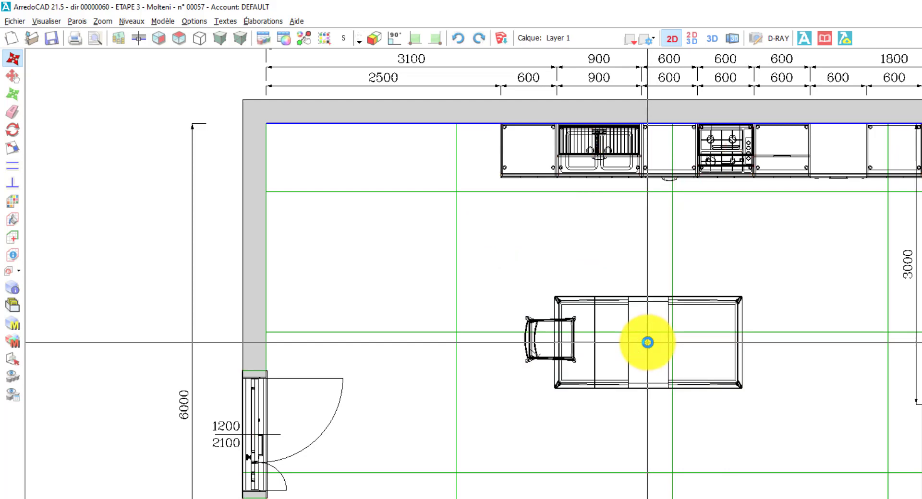
right_click(147, 154)
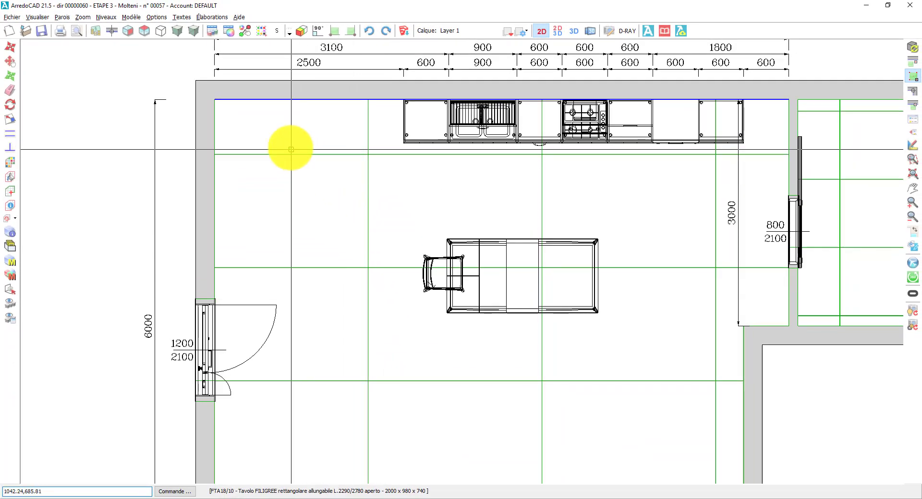
In the kitchen wall's elevation, move the range hood straight down to about 1395 mm above the floor with the 90° orthogonal constraint enabled
left_click(129, 31)
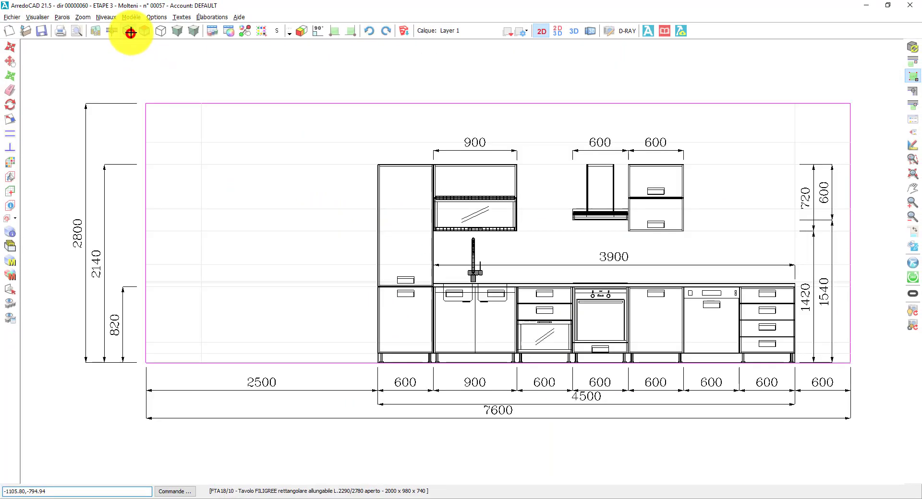
scroll(613, 239, "up", 1)
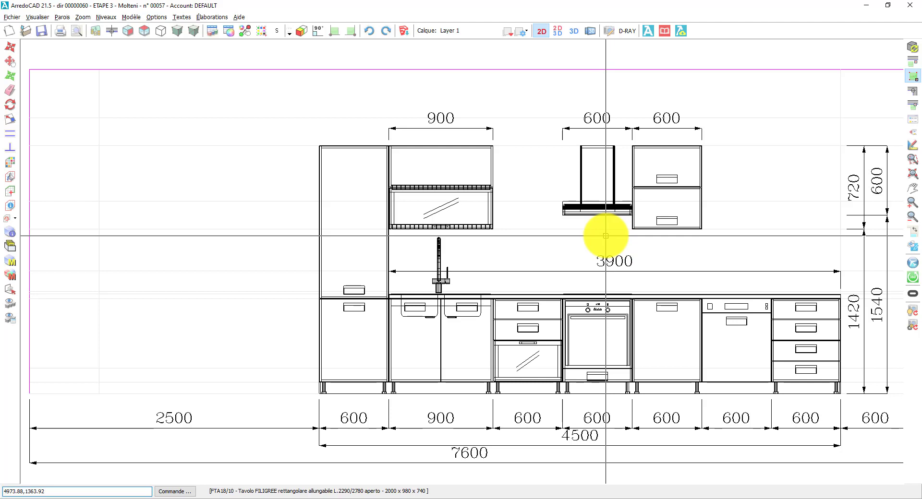
right_click(574, 227)
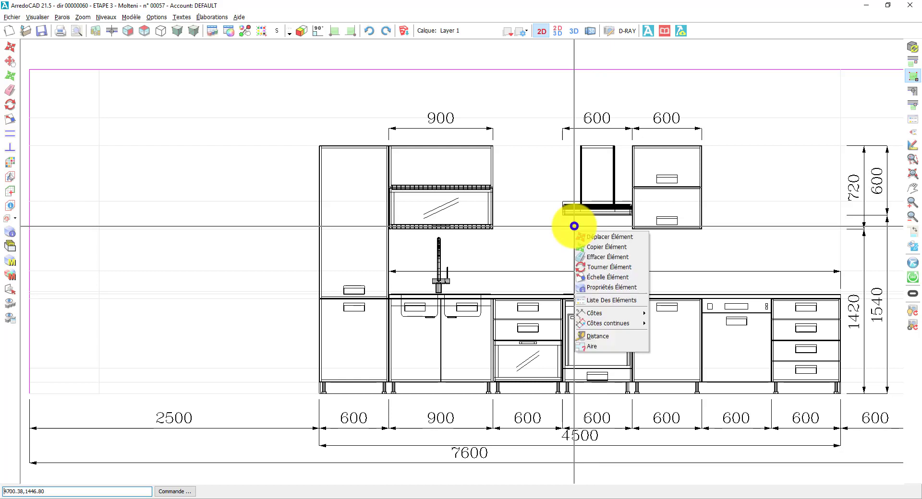
left_click(607, 241)
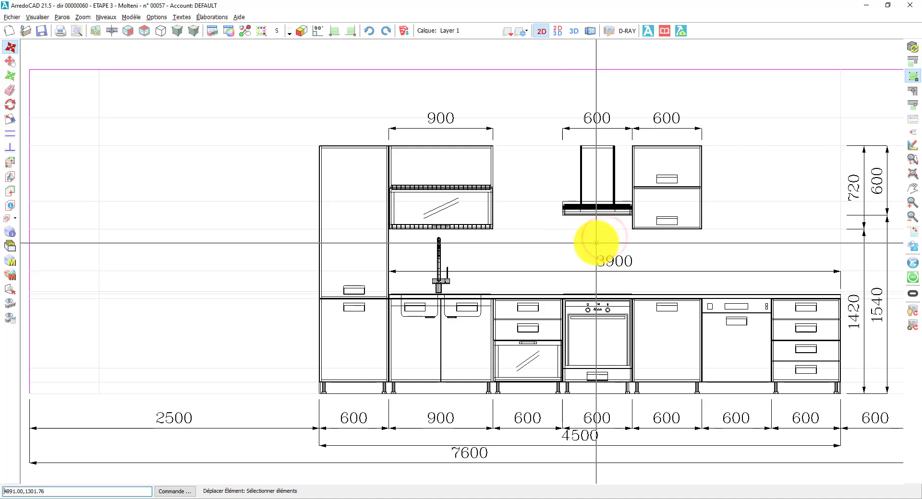
left_click(595, 207)
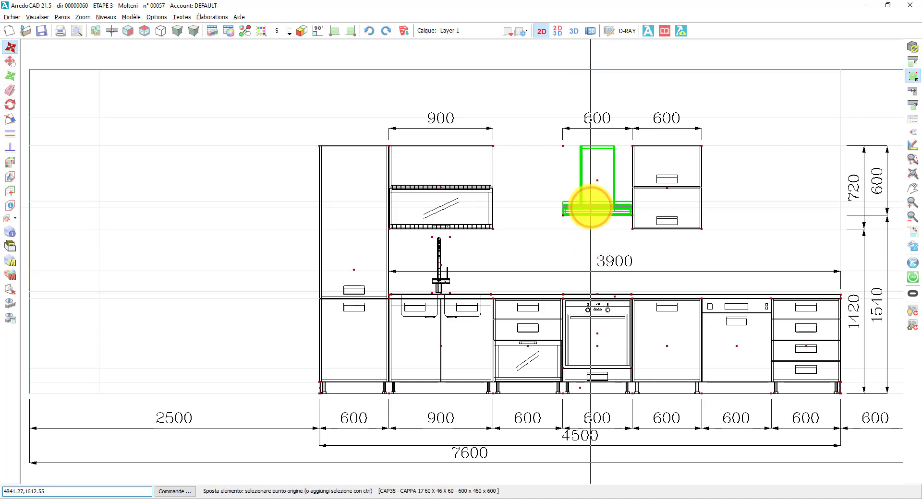
left_click(596, 180)
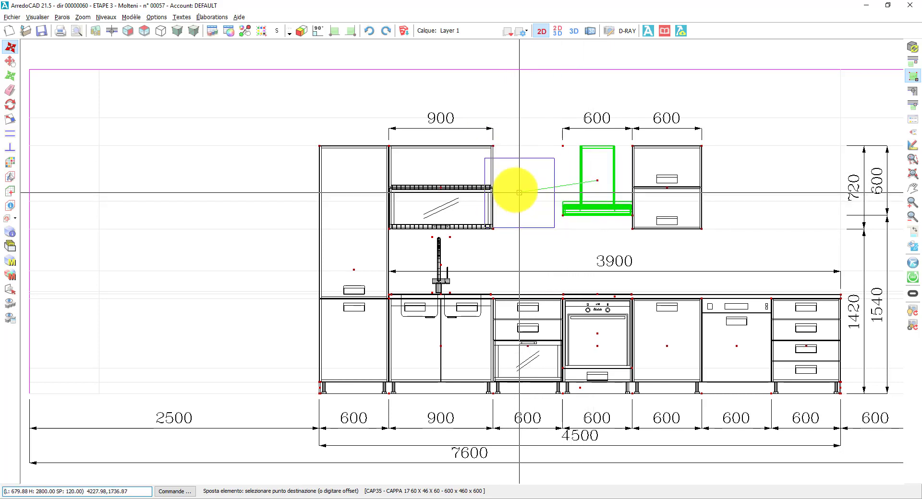
left_click(318, 30)
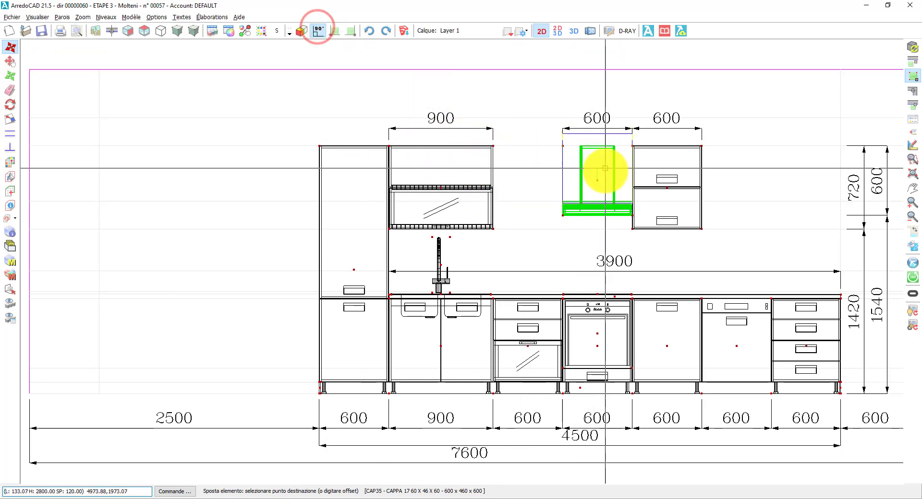
left_click(598, 197)
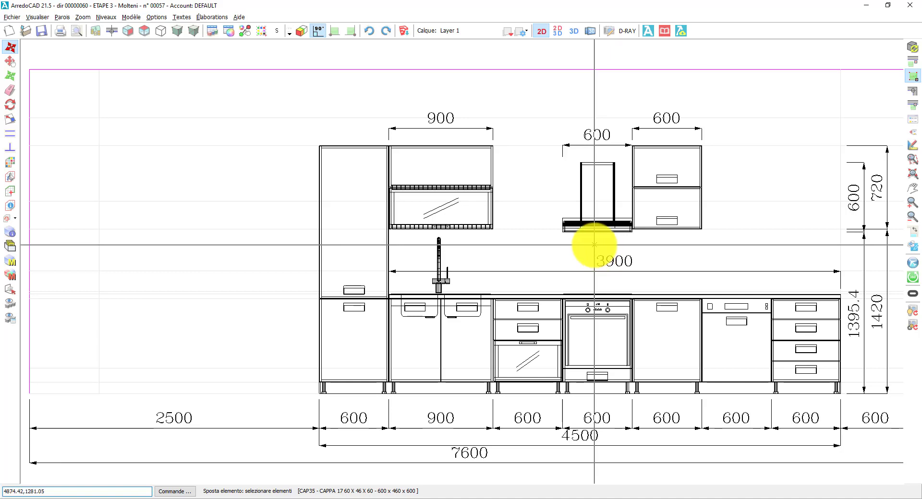
Move the range hood 200 mm straight up in the elevation from its centre point
left_click(596, 224)
left_click(597, 197)
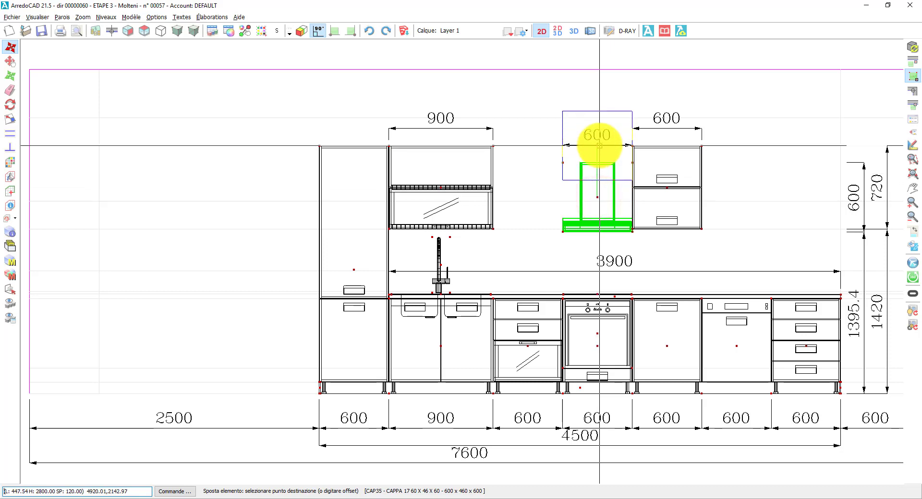
type("200")
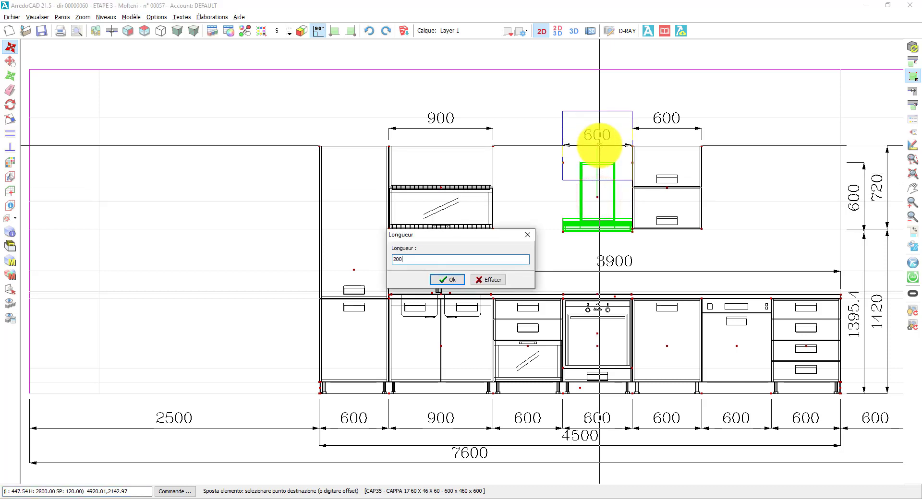
left_click(445, 280)
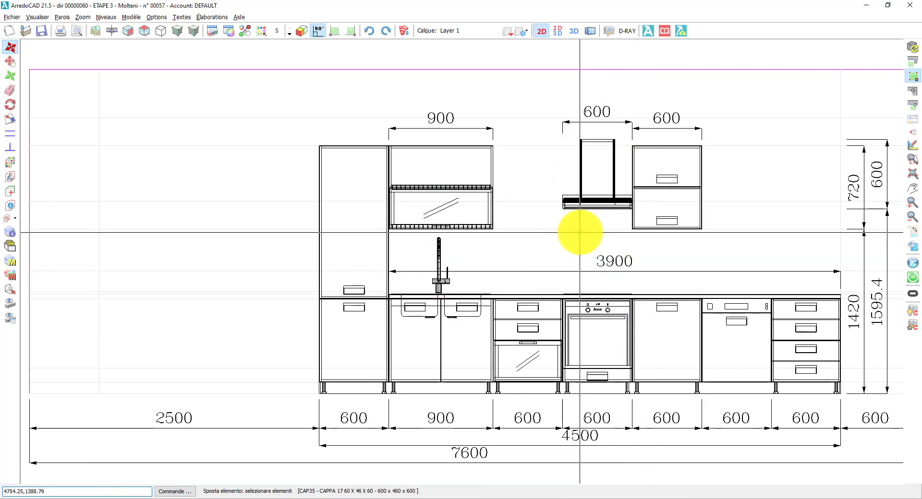
key("Escape")
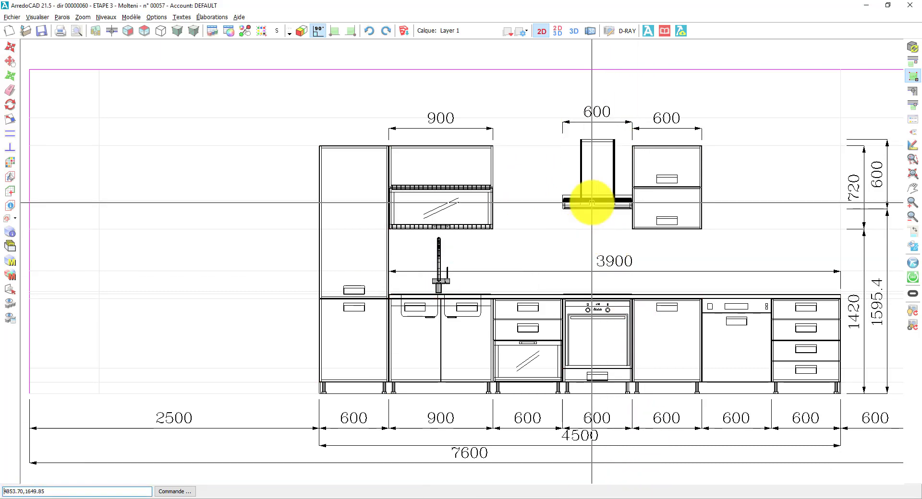
Set the range hood's Z position to 1400 mm in its object data
double_click(592, 202)
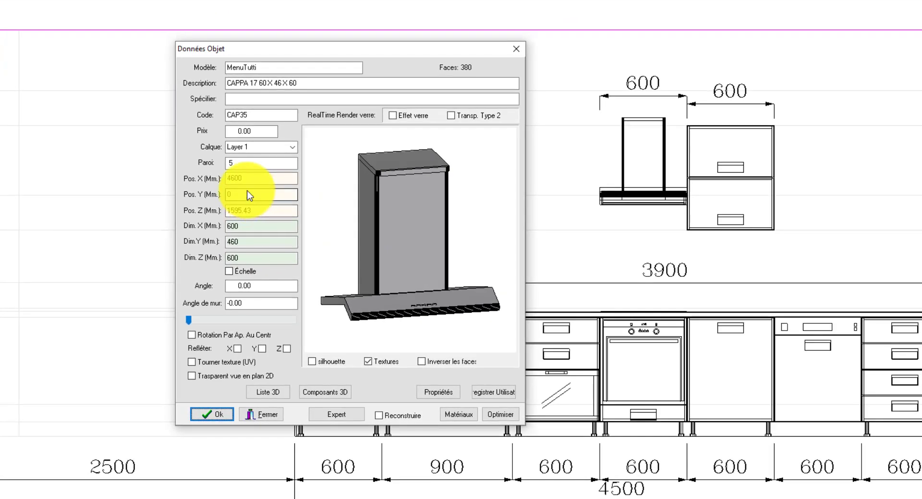
double_click(227, 178)
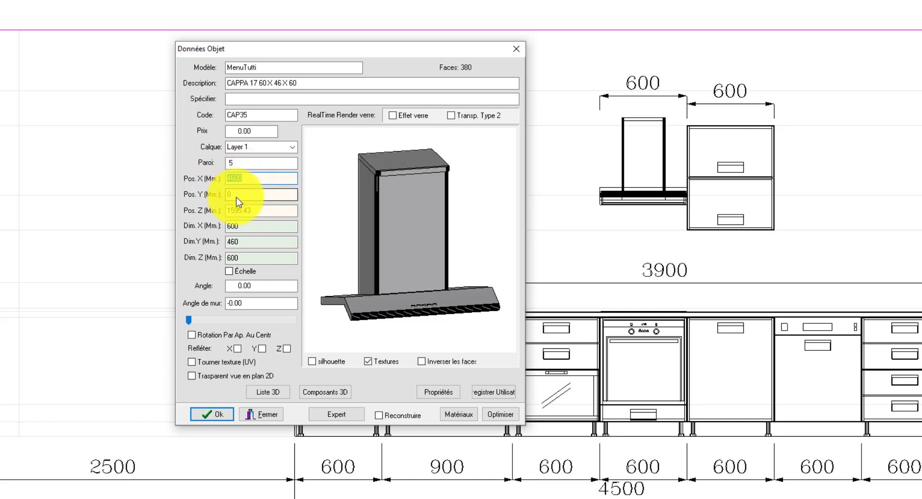
left_click(236, 197)
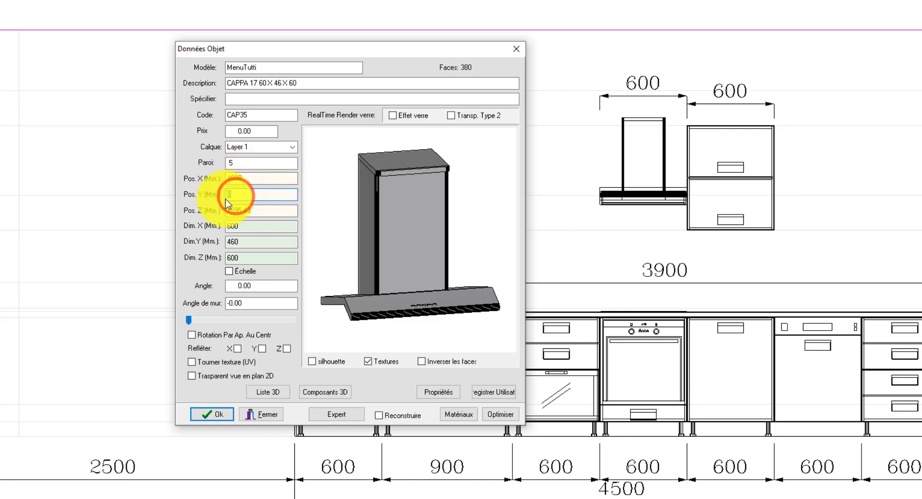
left_click(253, 212)
double_click(257, 210)
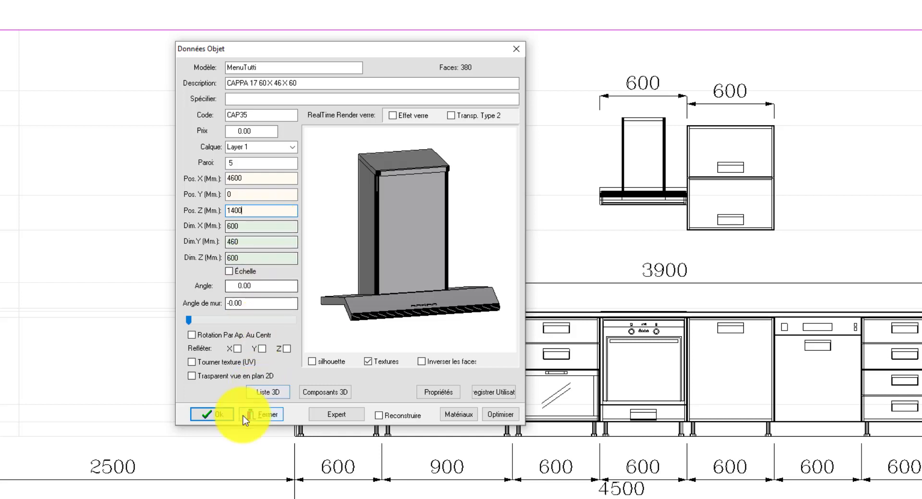
left_click(222, 416)
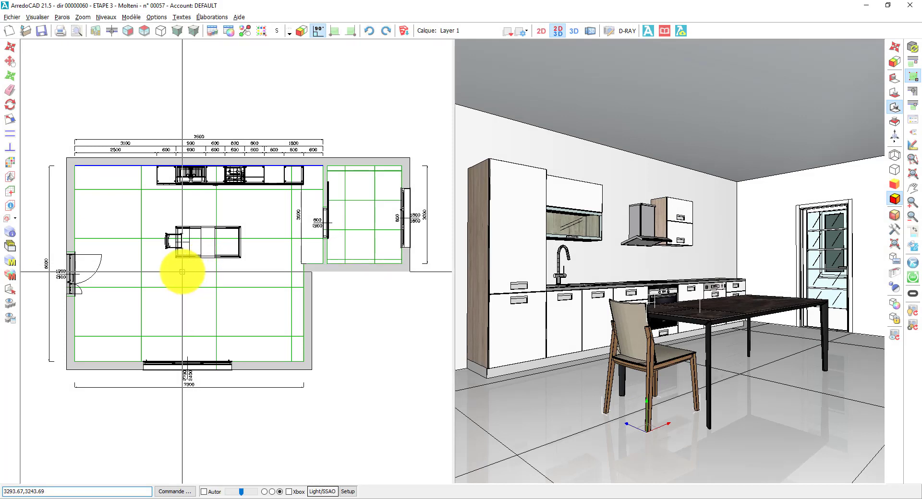
Copy the chair by its centre point to the middle of the table's long side facing away from the cabinets, with the 90° constraint disabled
right_click(188, 276)
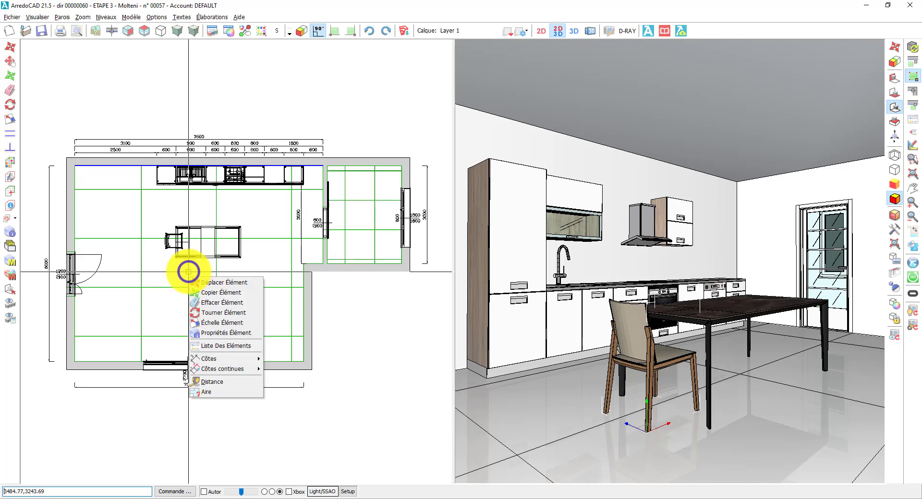
left_click(218, 292)
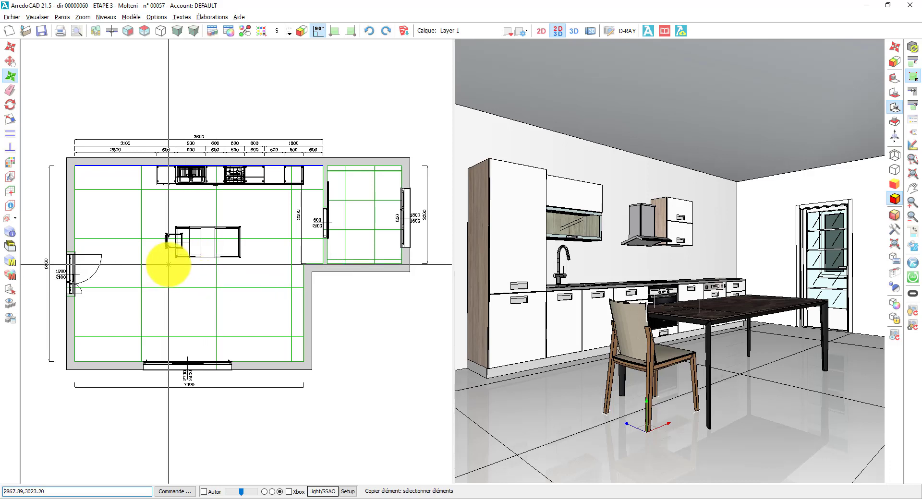
left_click(166, 248)
scroll(167, 250, "up", 5)
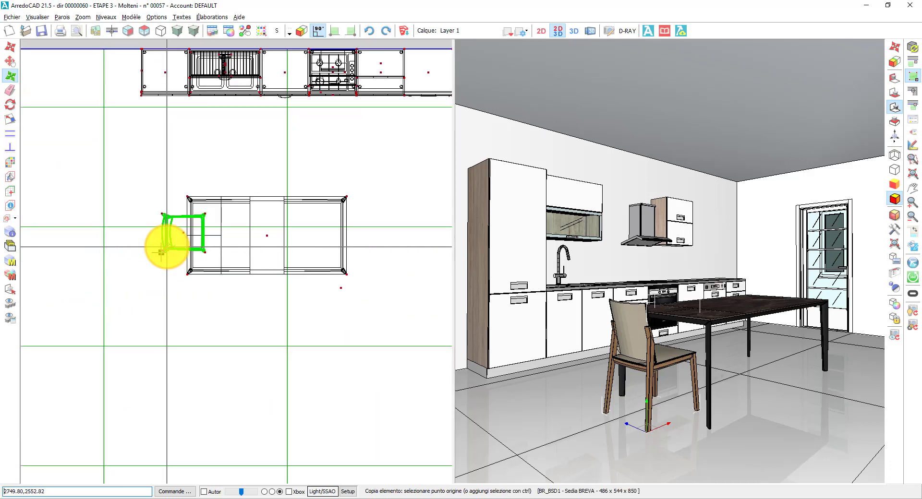
left_click(183, 232)
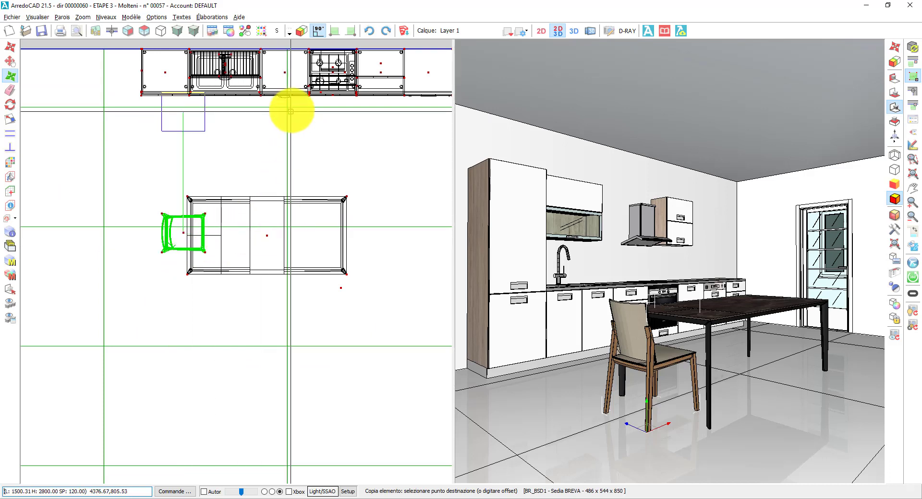
left_click(318, 29)
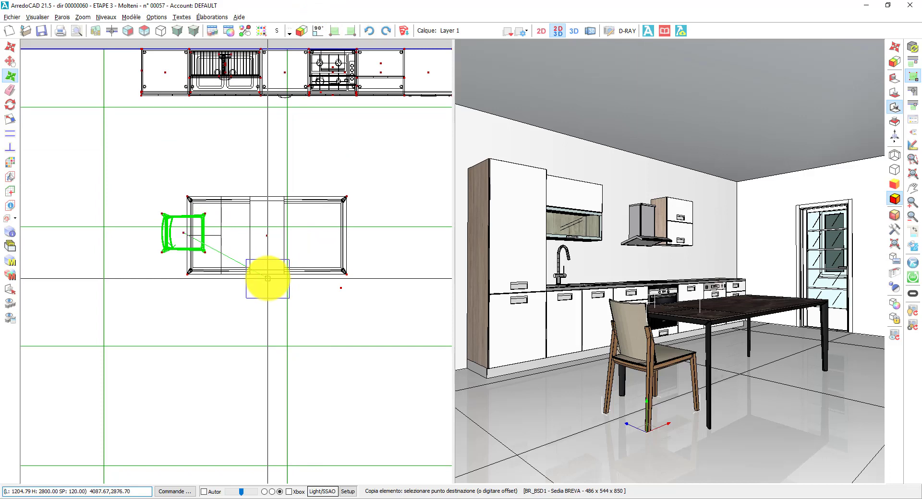
left_click(267, 278)
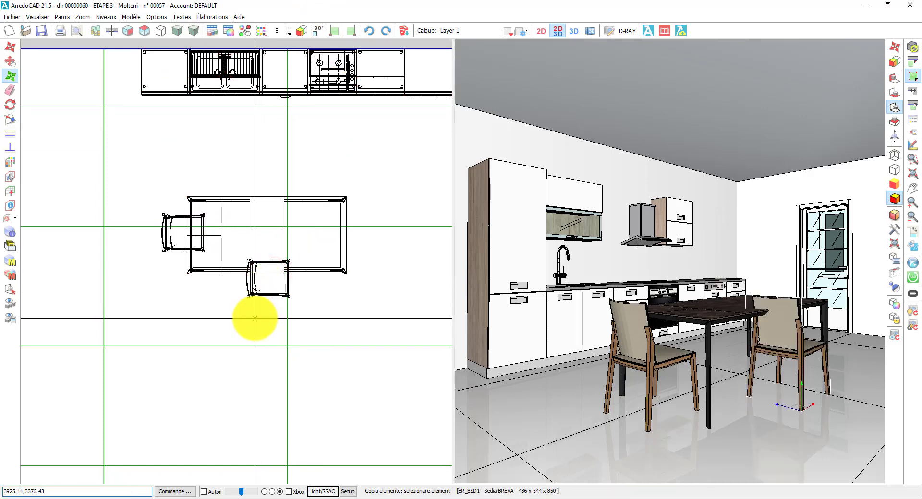
right_click(74, 151)
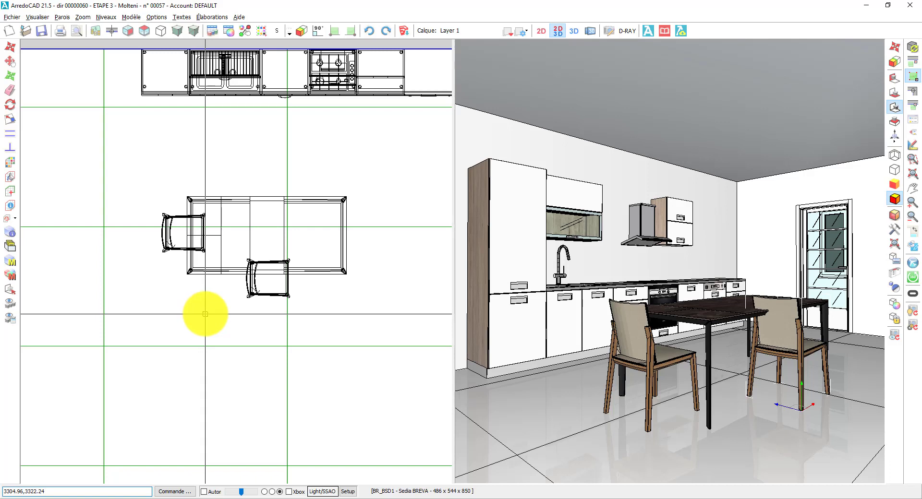
Rotate the copied chair about its centre to an angle of 180° in its object data so it faces the table
double_click(251, 293)
left_click_drag(321, 87, 411, 182)
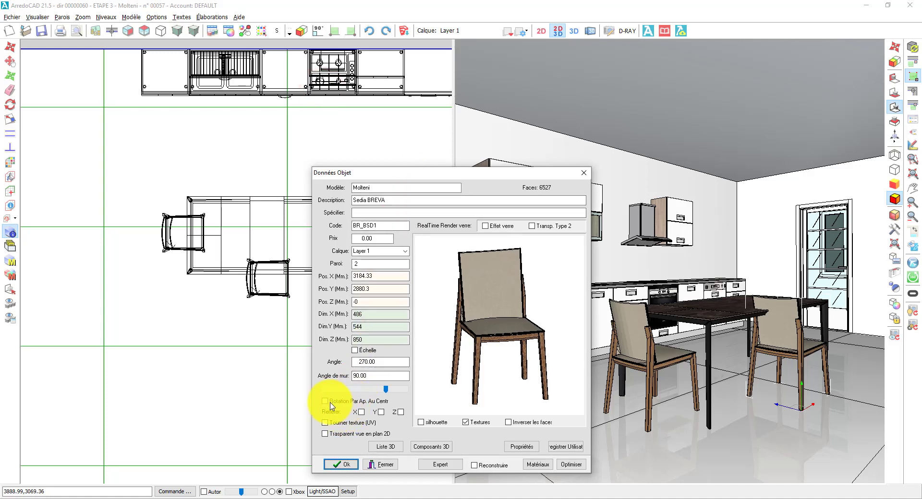
left_click(324, 402)
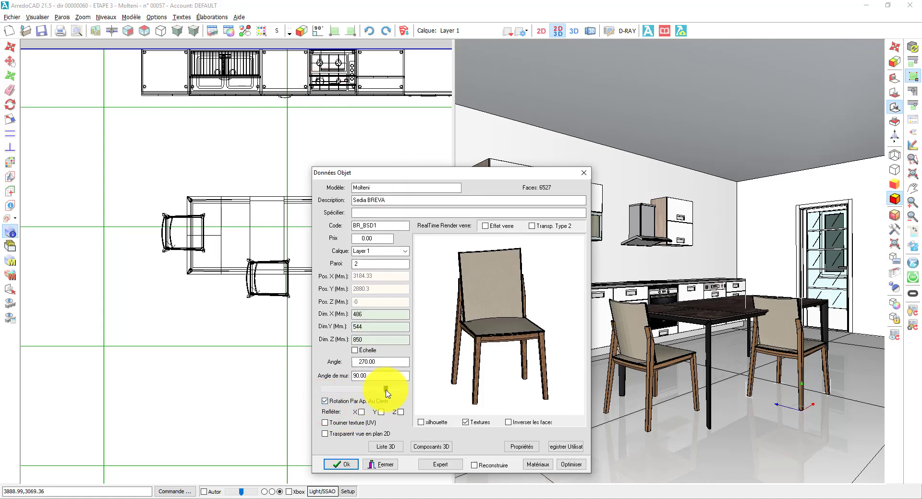
left_click_drag(386, 391, 363, 364)
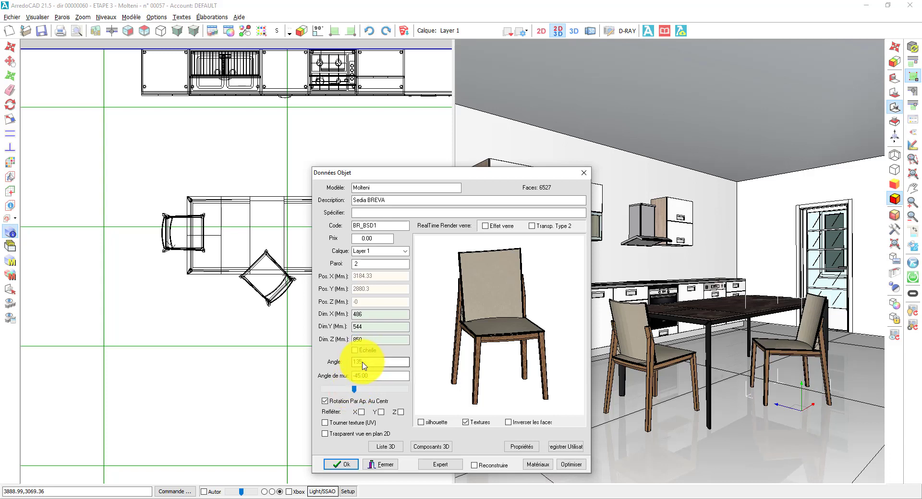
double_click(370, 364)
type("180")
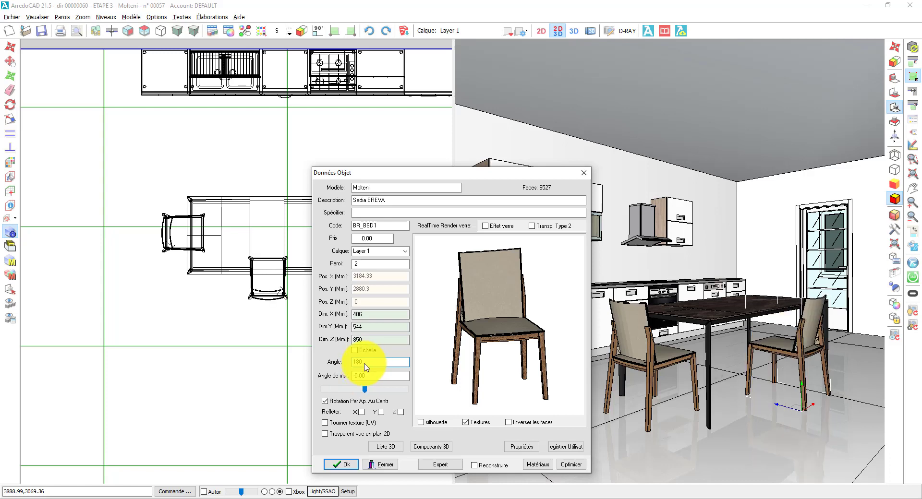
left_click(344, 465)
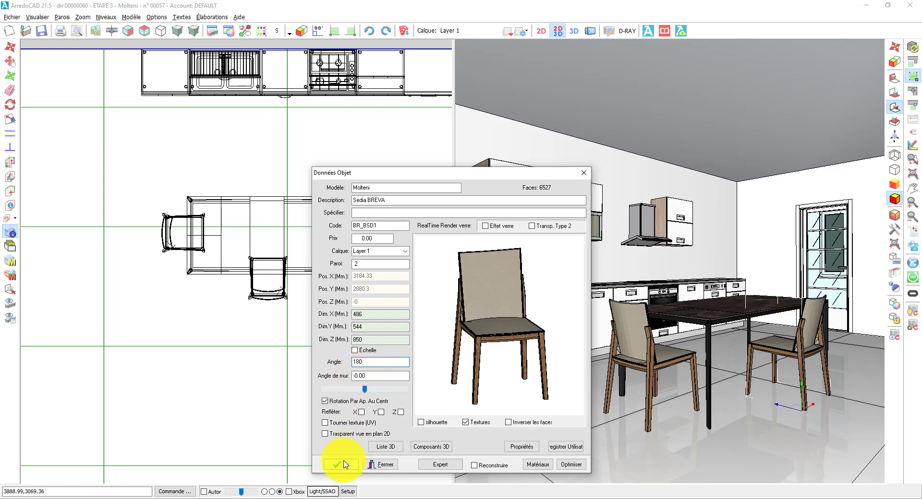
left_click(342, 464)
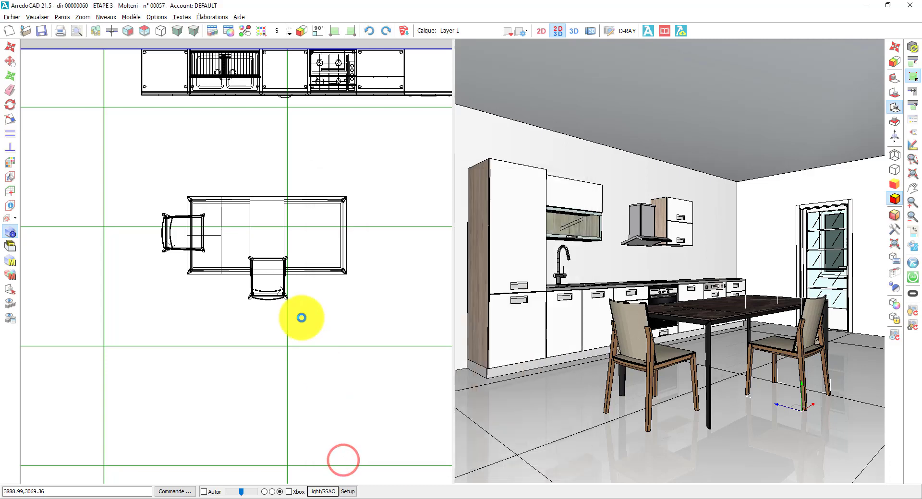